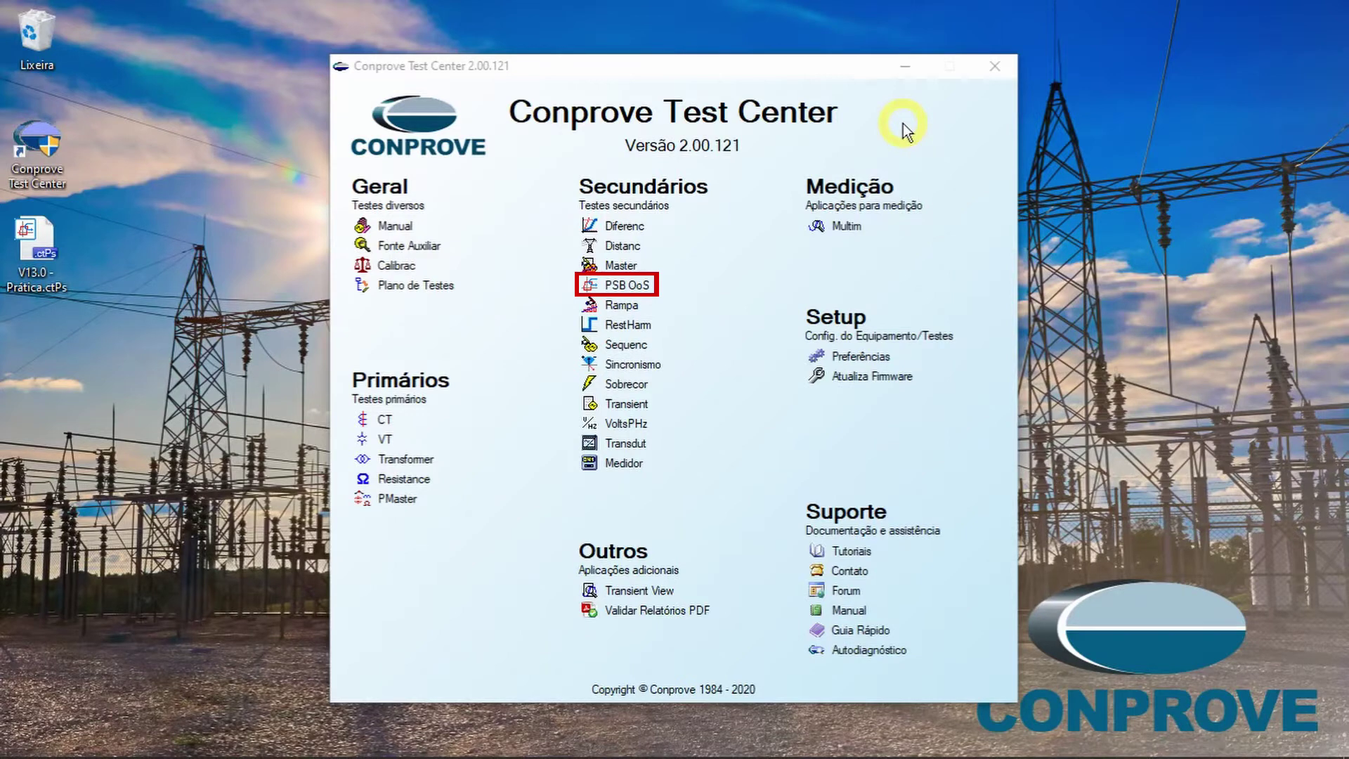
Launch the PSB OoS test module and look at its settings dialog without changing anything.
click(648, 284)
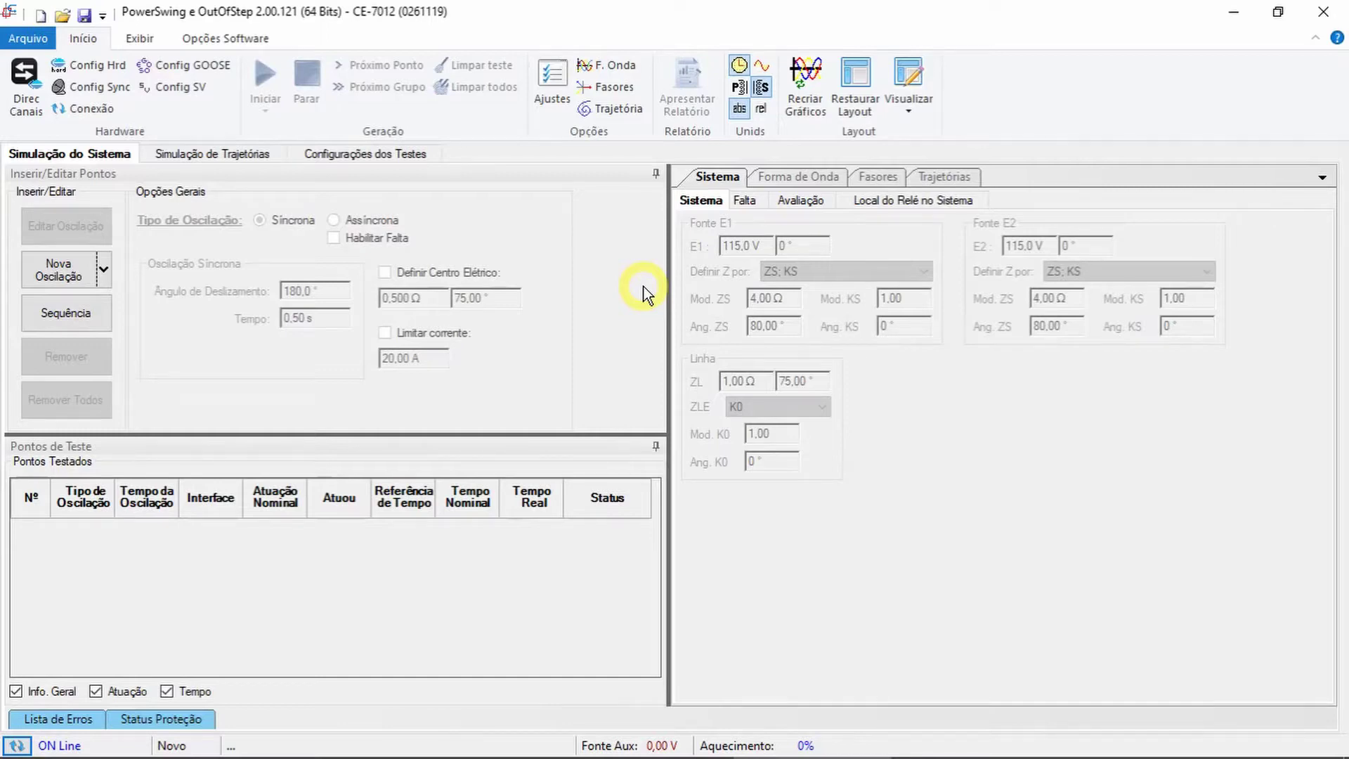
click(551, 90)
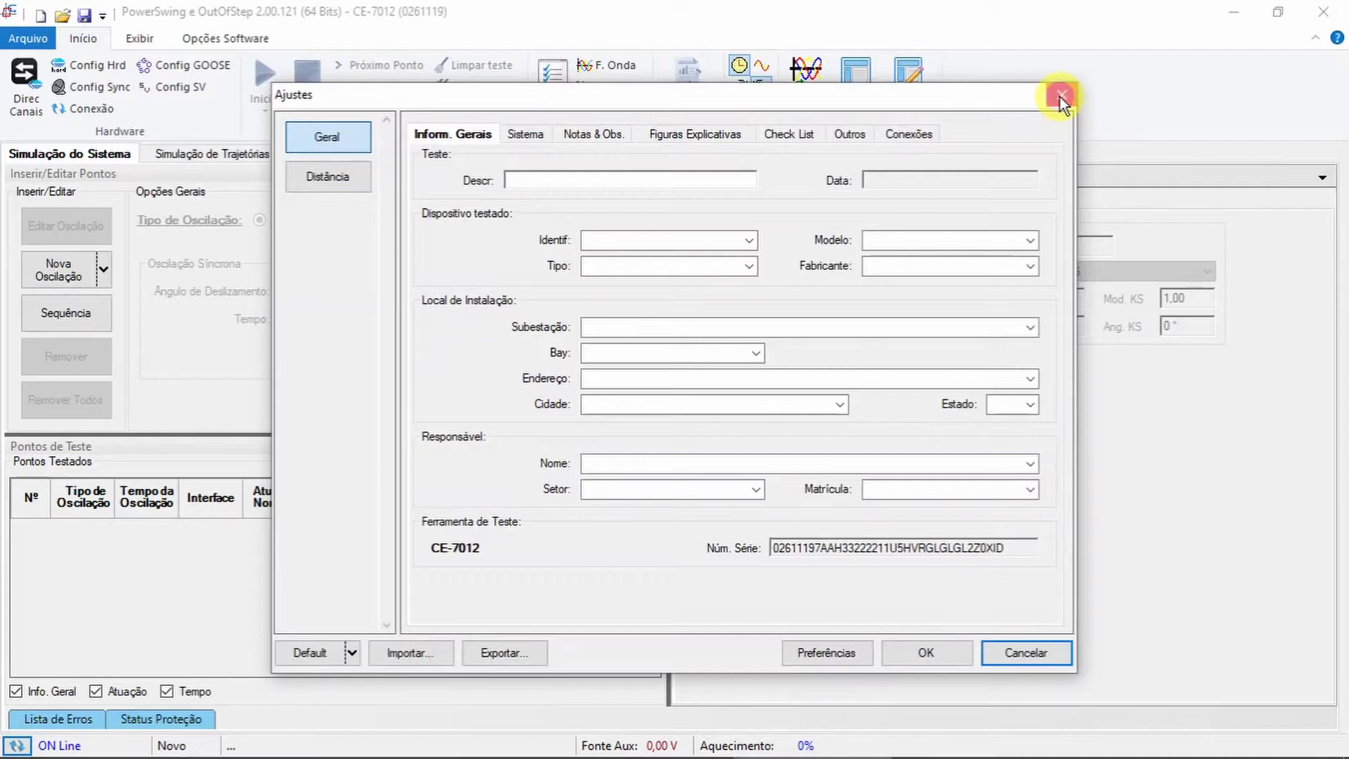
click(1060, 96)
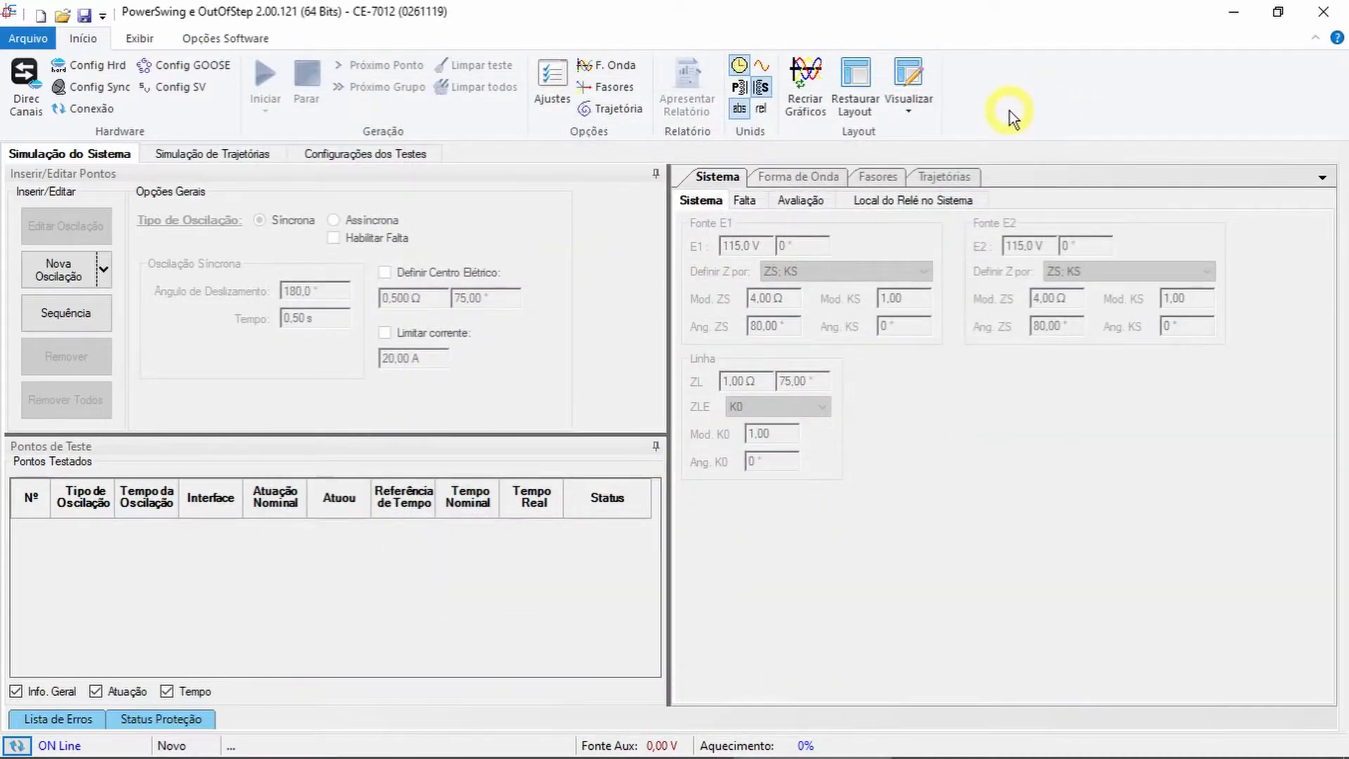
Look over the test configuration, system simulation and trajectory simulation pages.
click(428, 155)
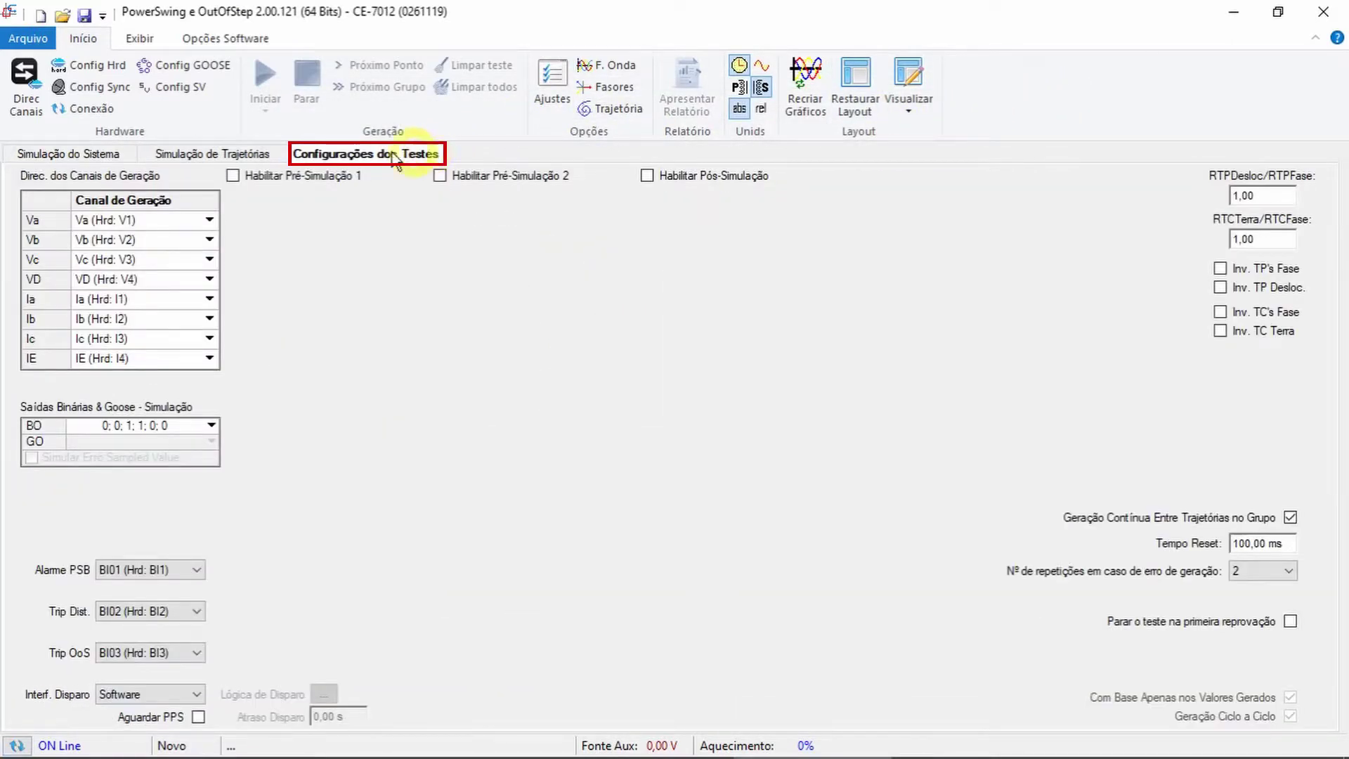
click(130, 156)
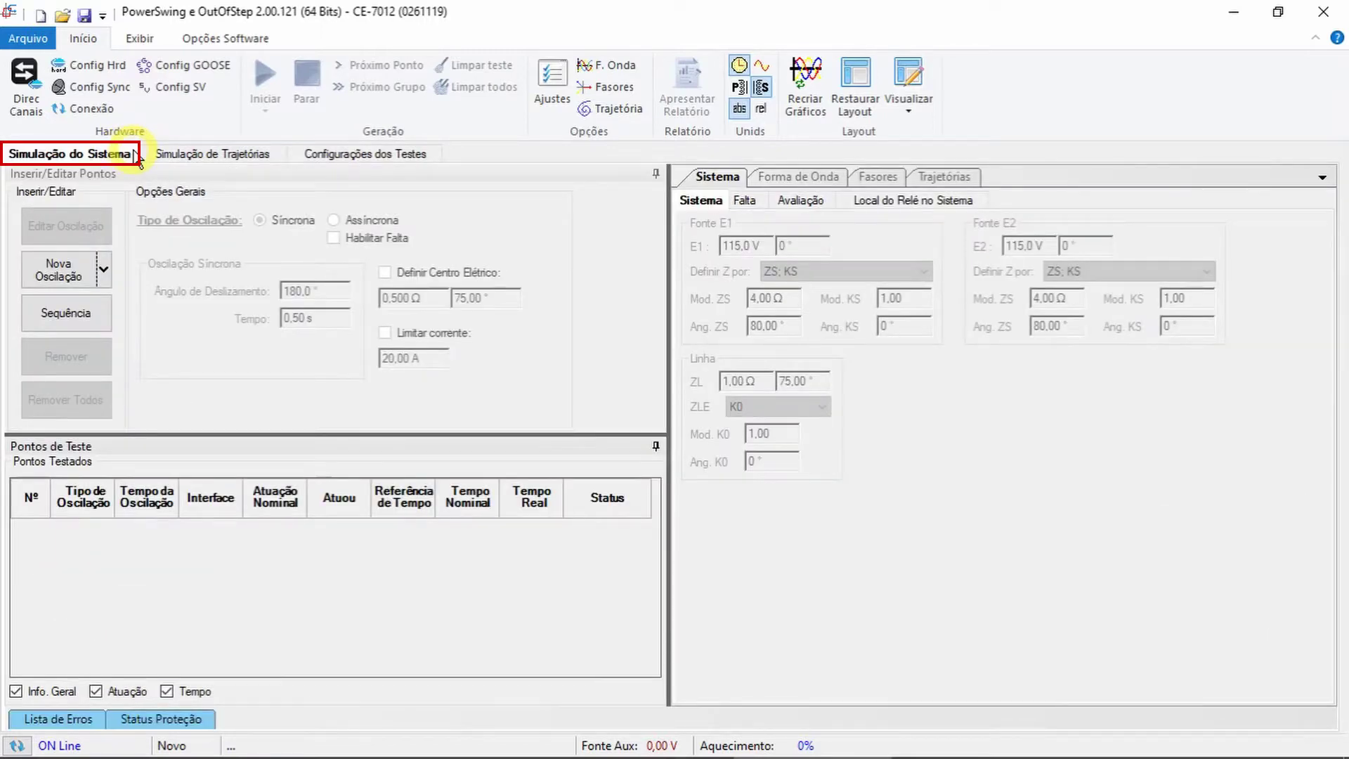
click(274, 155)
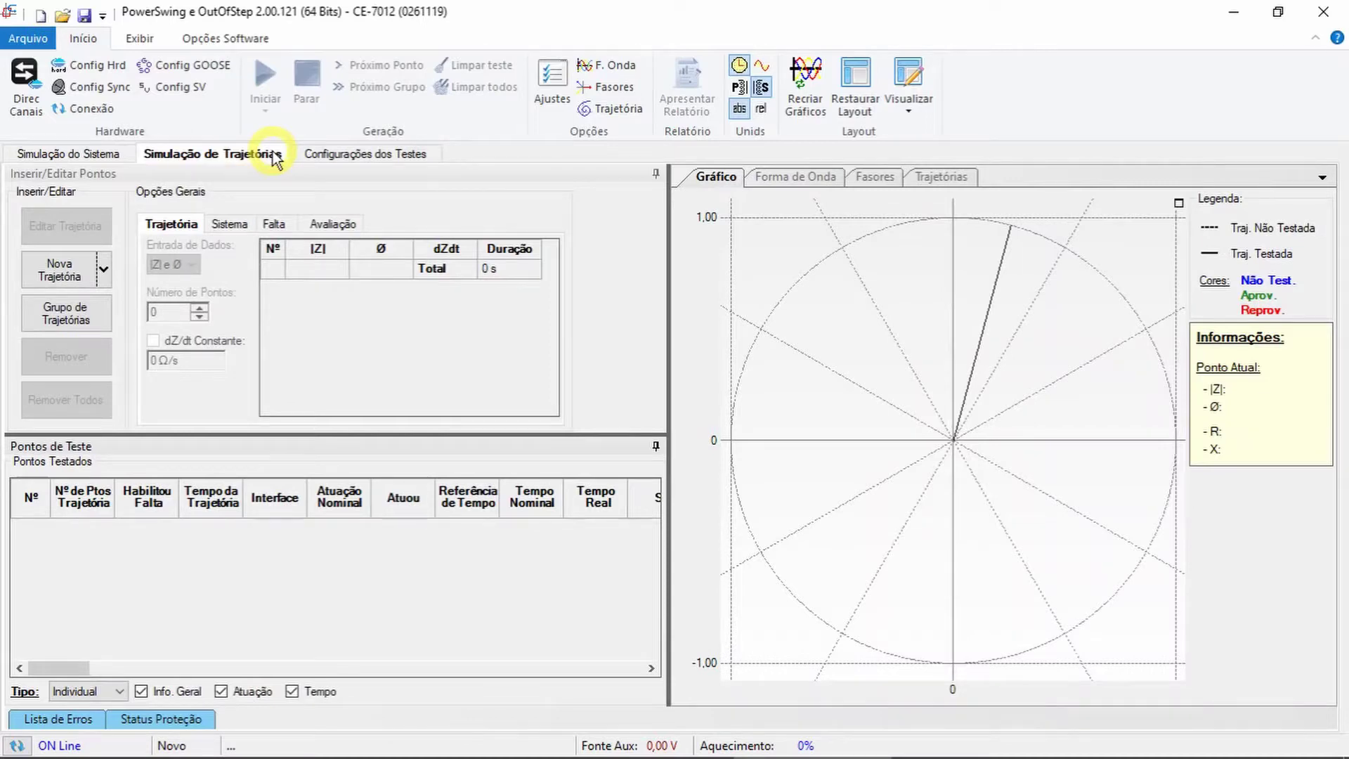
click(116, 156)
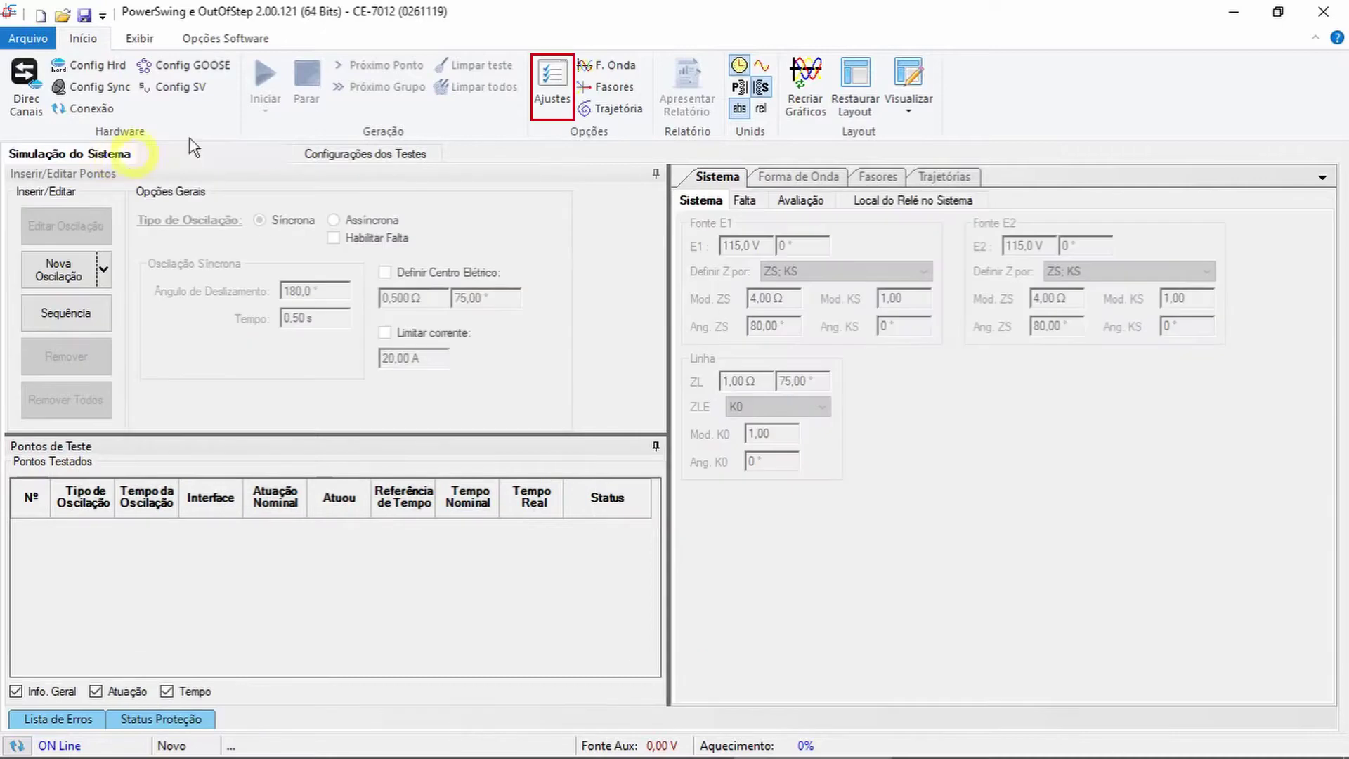
Insert a new zone in the distance protection settings, using the GE D60 - Quadr. characteristic.
click(554, 79)
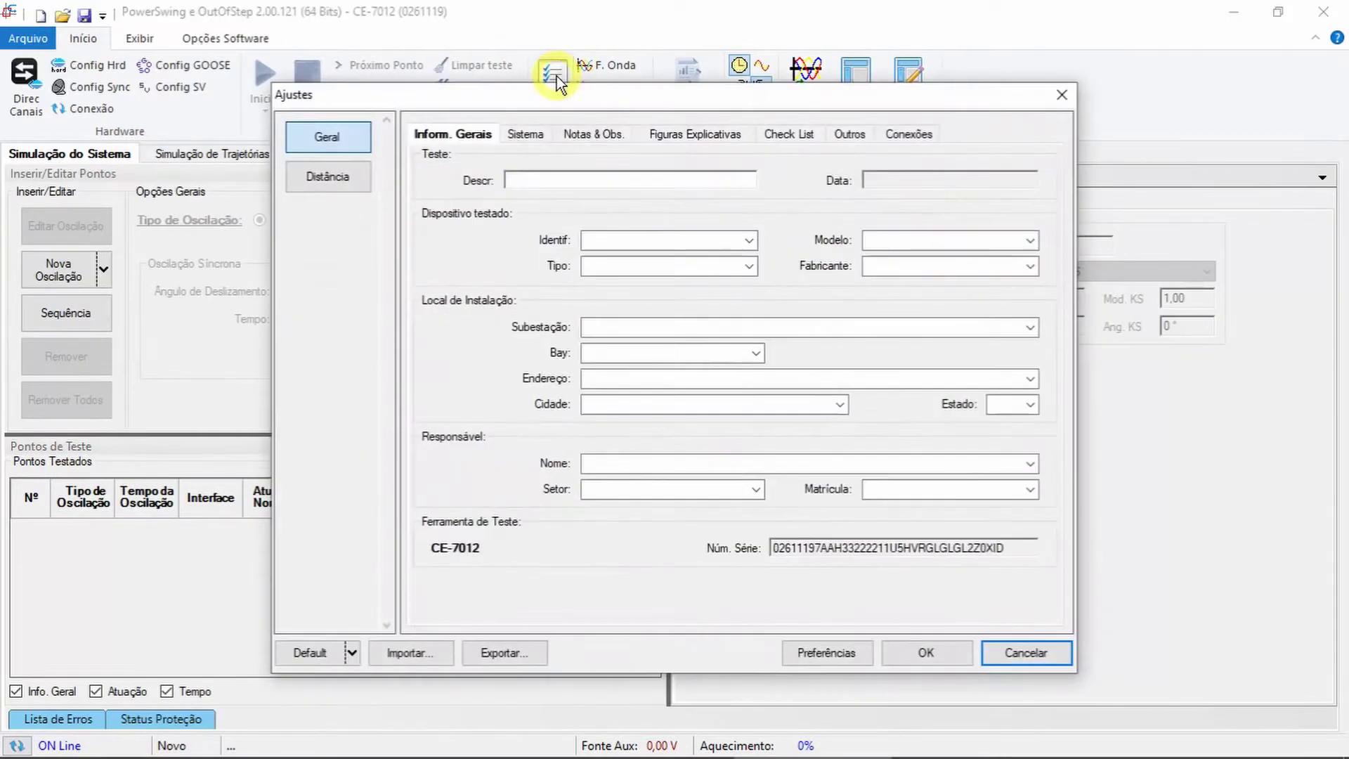
click(345, 184)
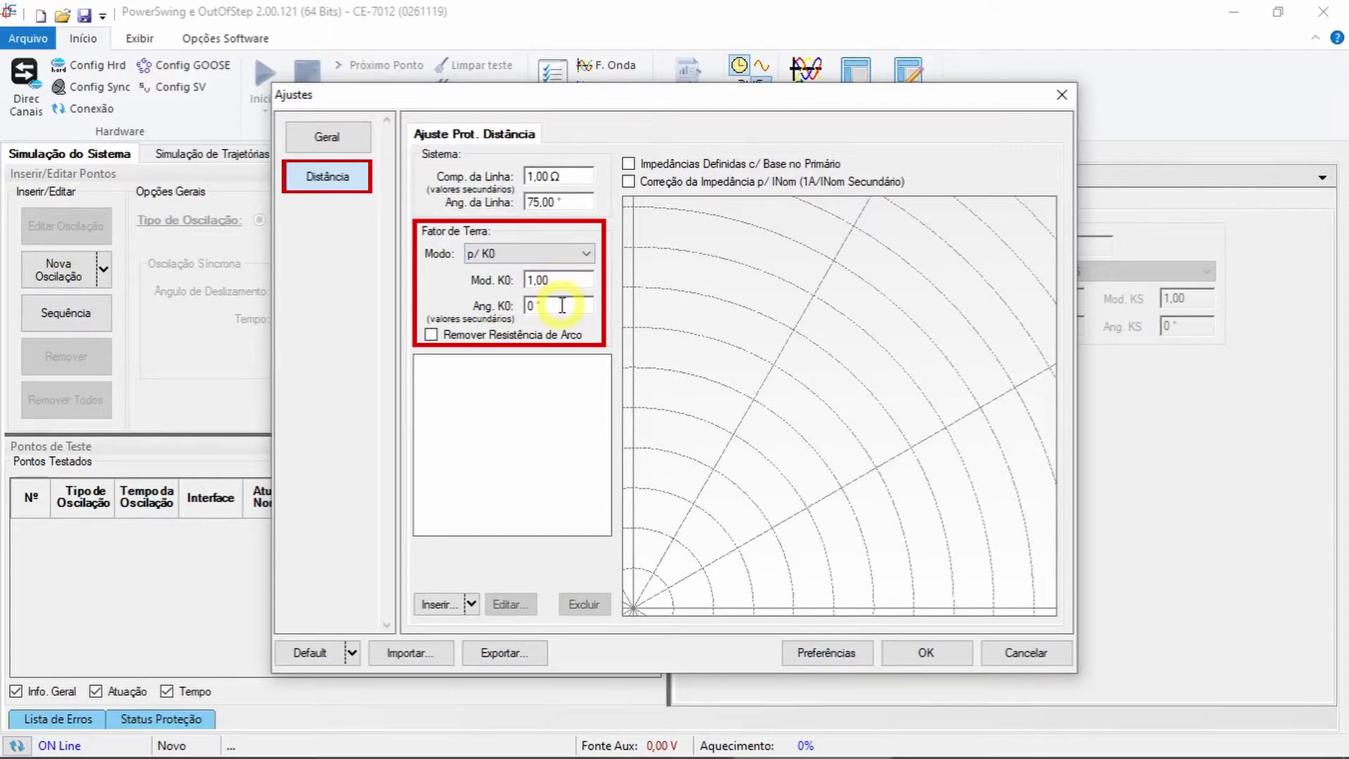
click(441, 604)
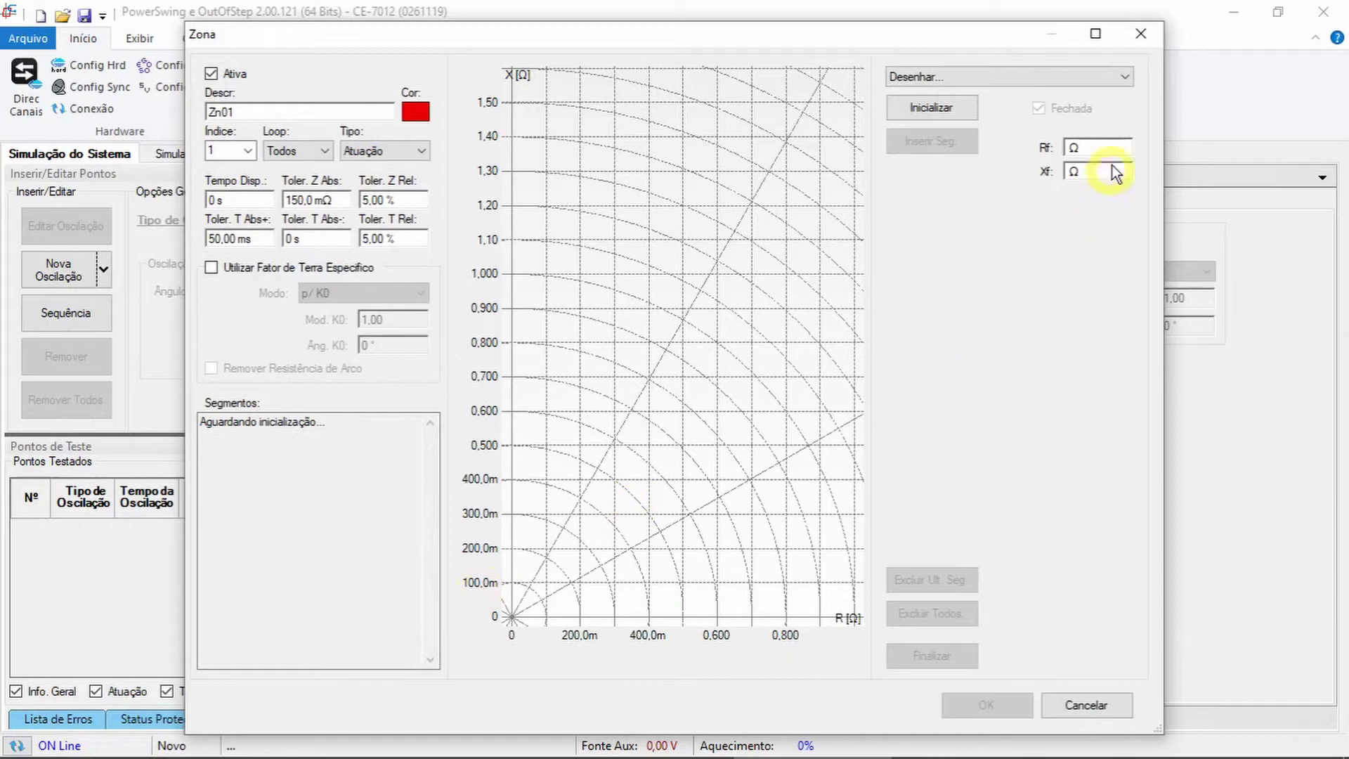
click(1125, 79)
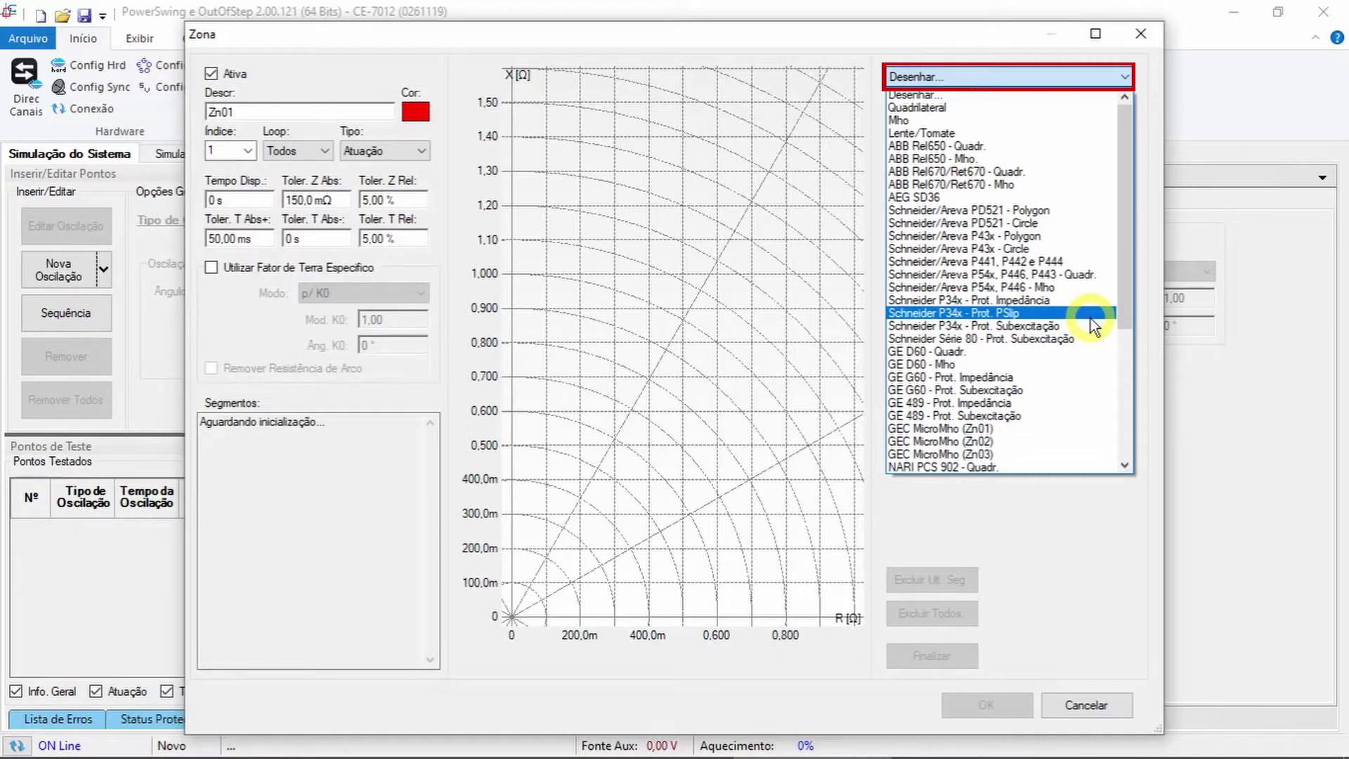
click(1094, 353)
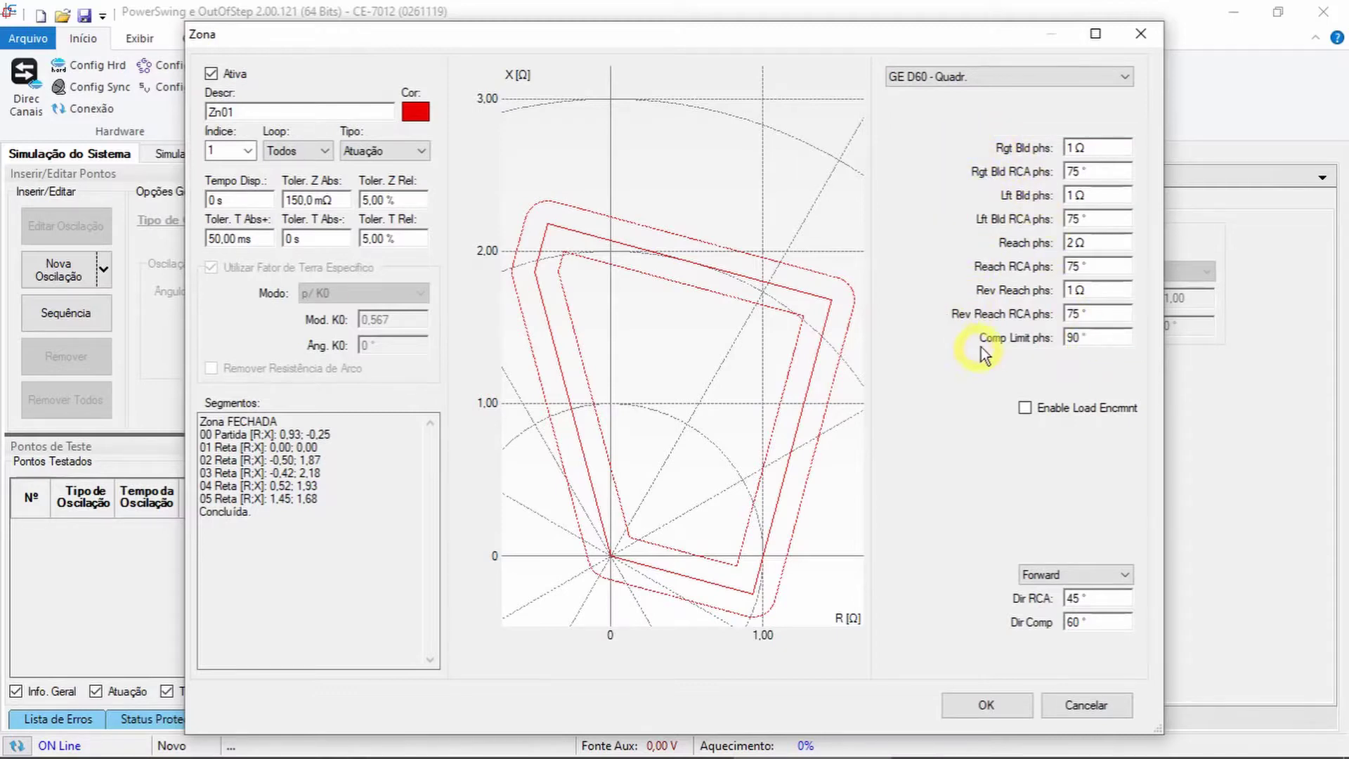
Check the other available relay characteristics, then accept the GE D60 - Quadr. zone and the protection settings.
click(1093, 81)
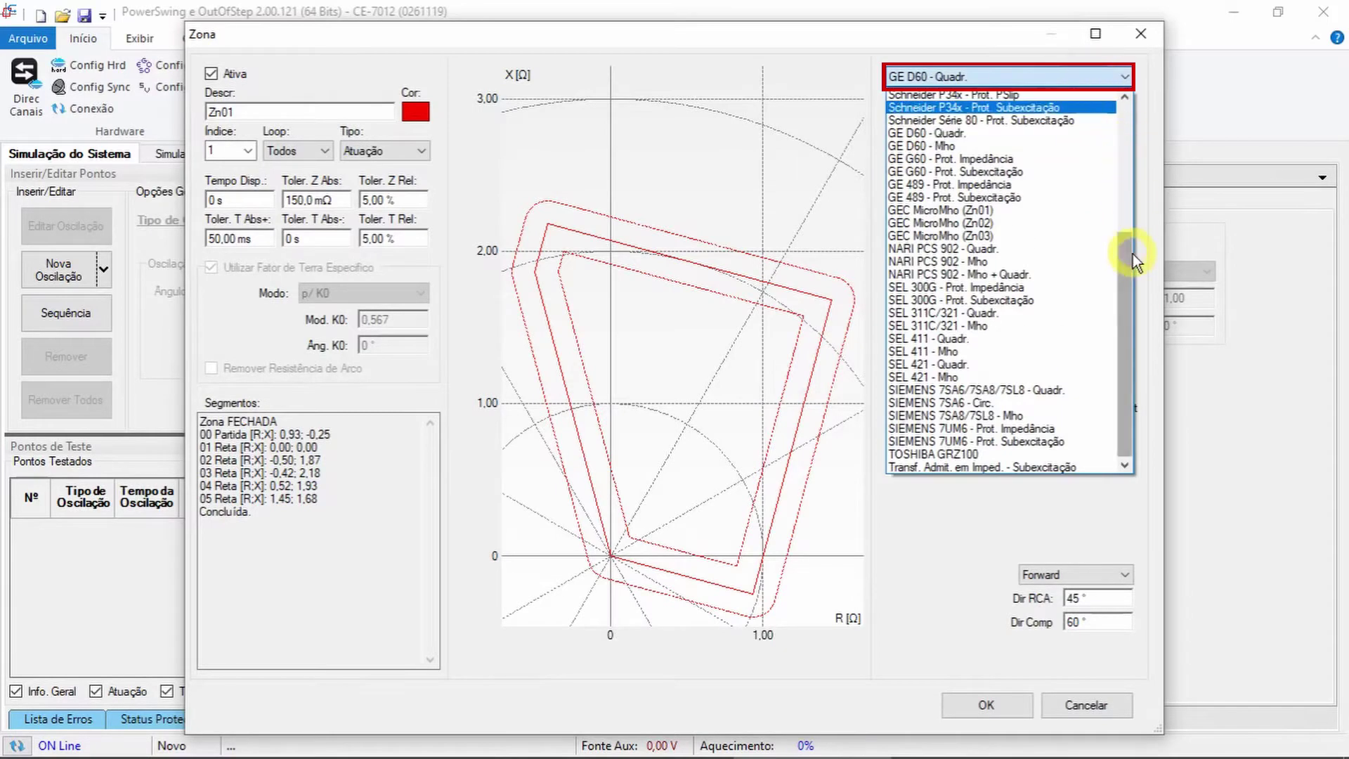
drag(1128, 263, 1139, 99)
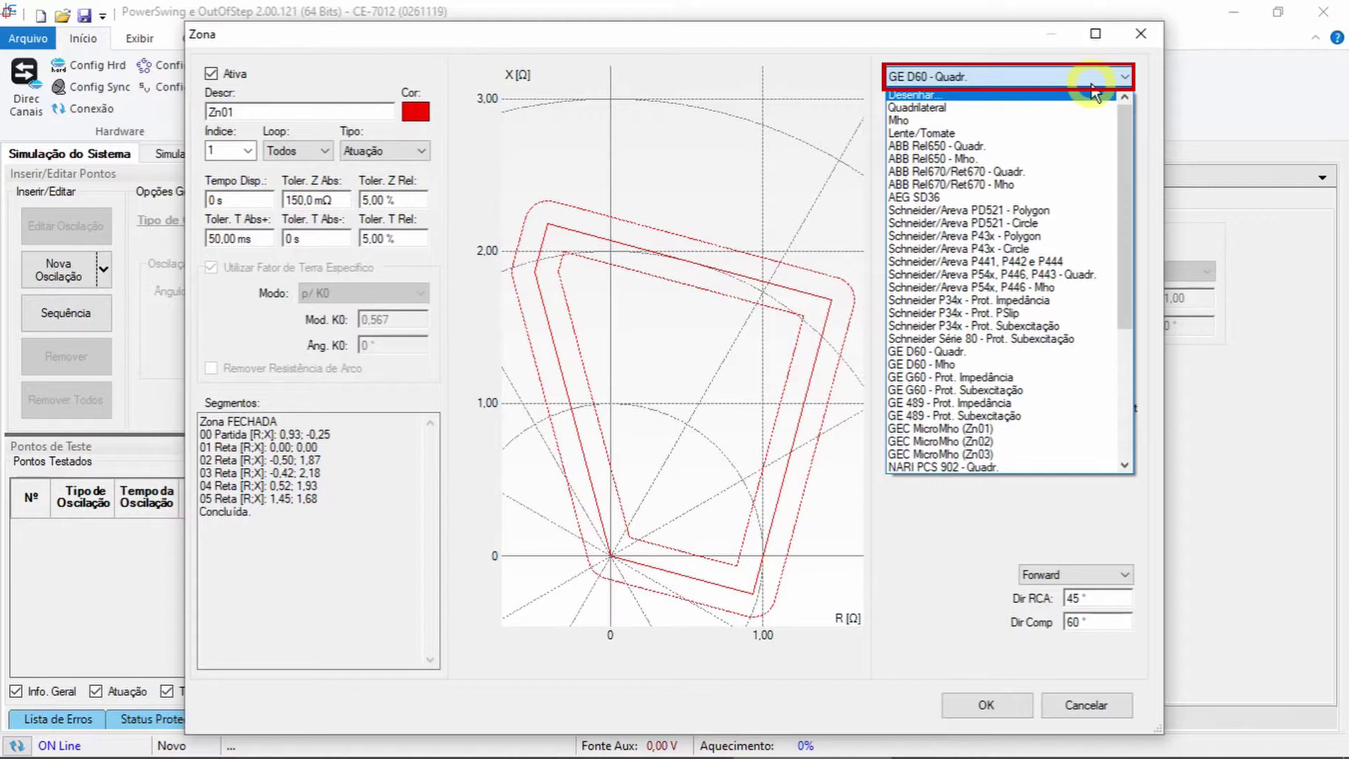
click(798, 69)
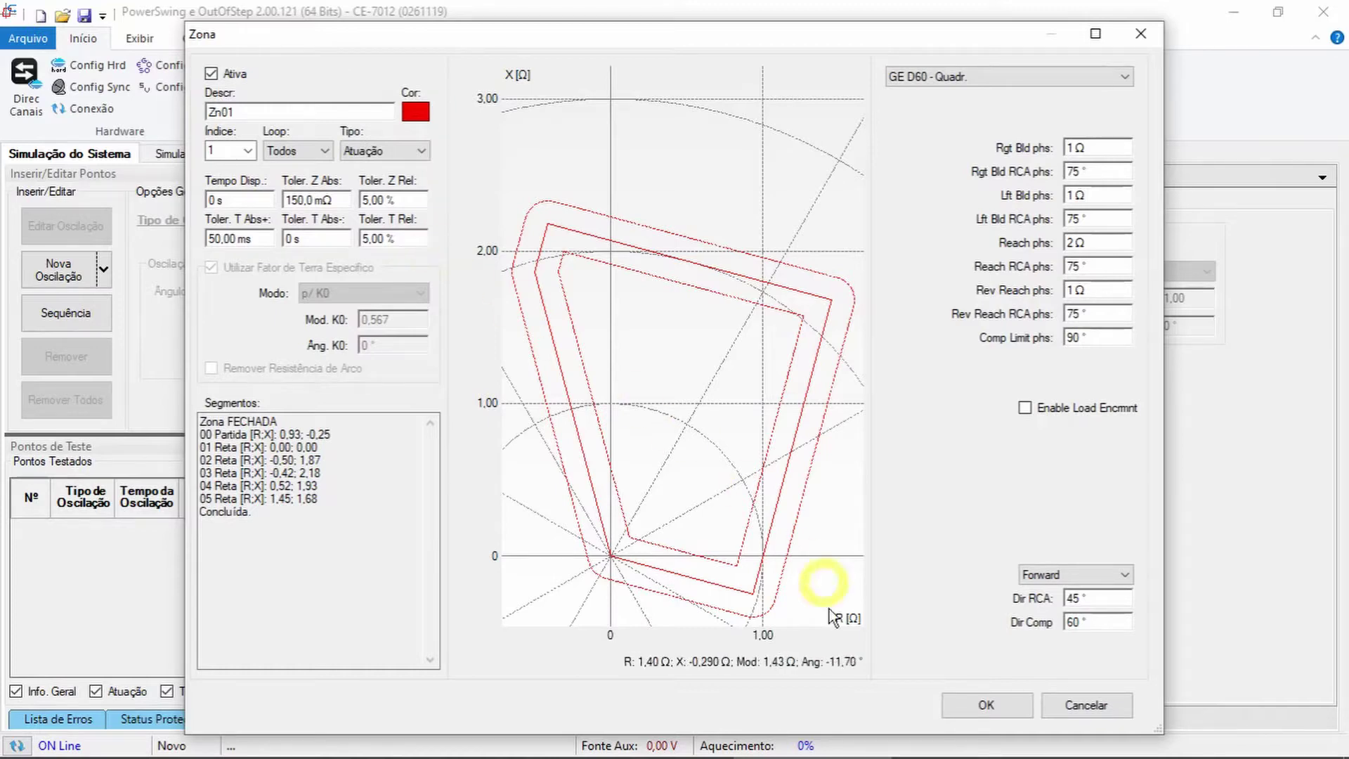
click(984, 704)
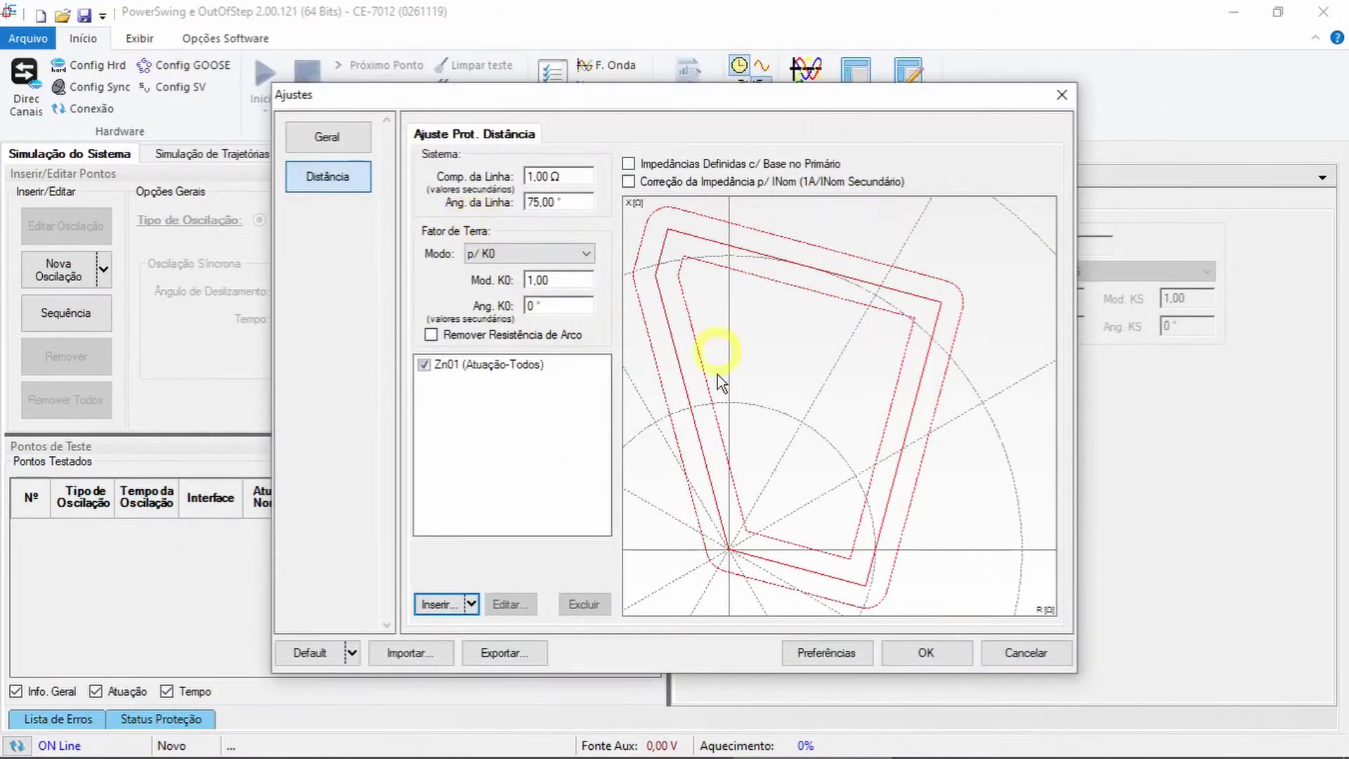
click(928, 652)
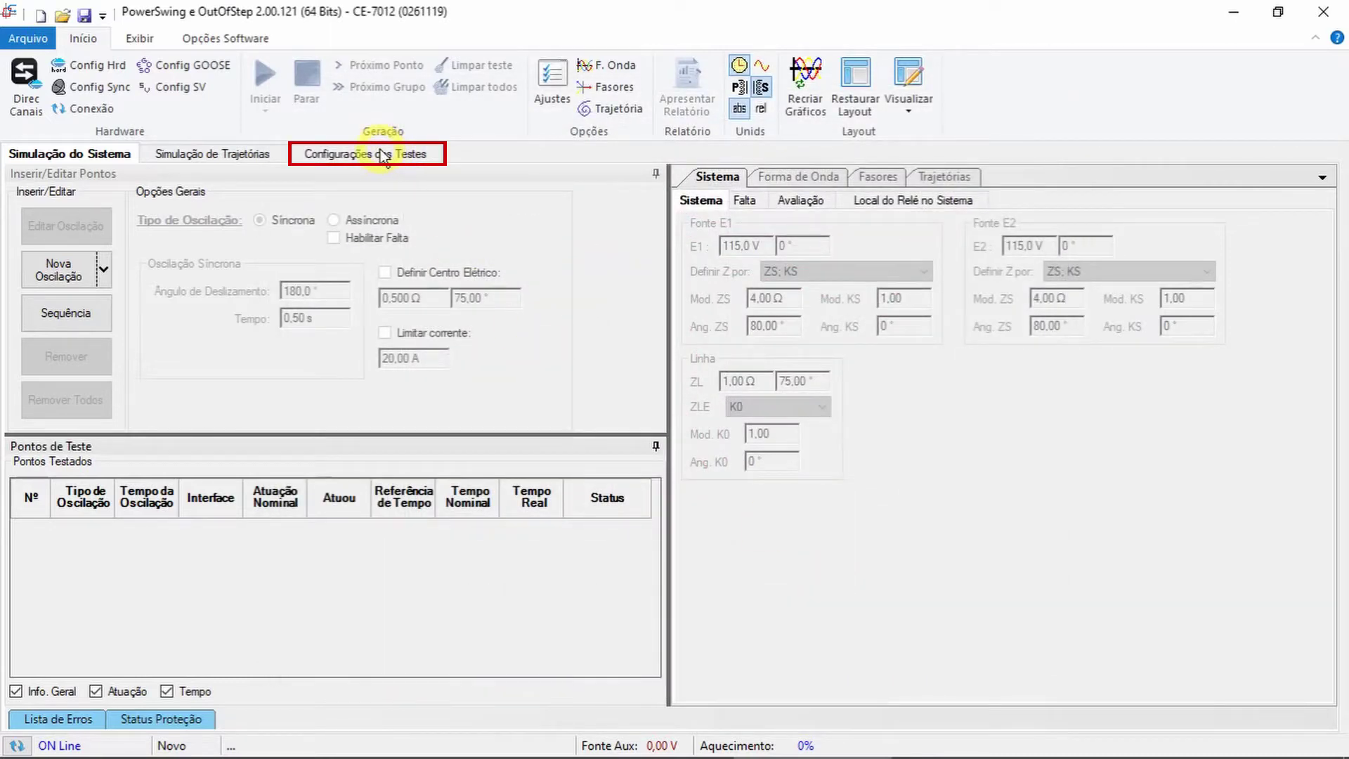
Enable Pré-Simulação 1 in the test configuration and check its mode options, keeping Nominal.
click(384, 156)
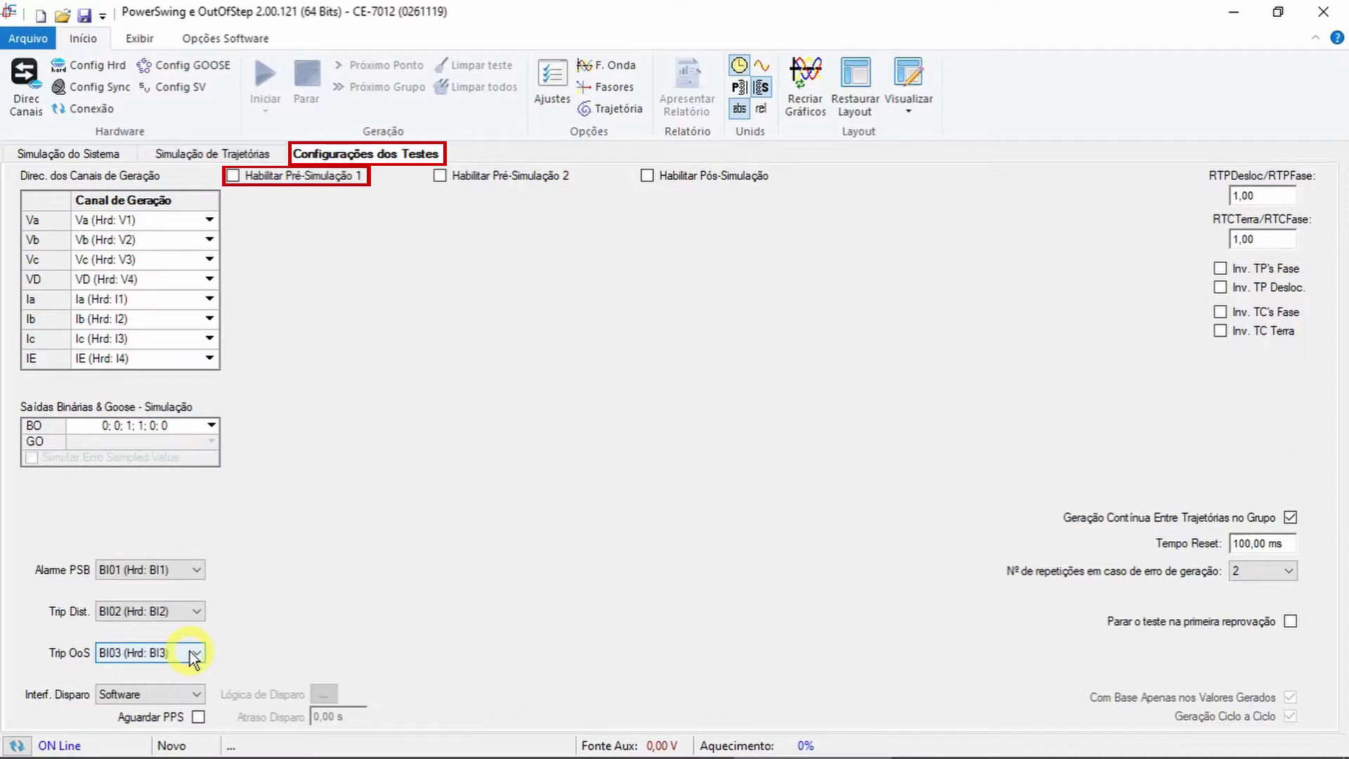
click(234, 177)
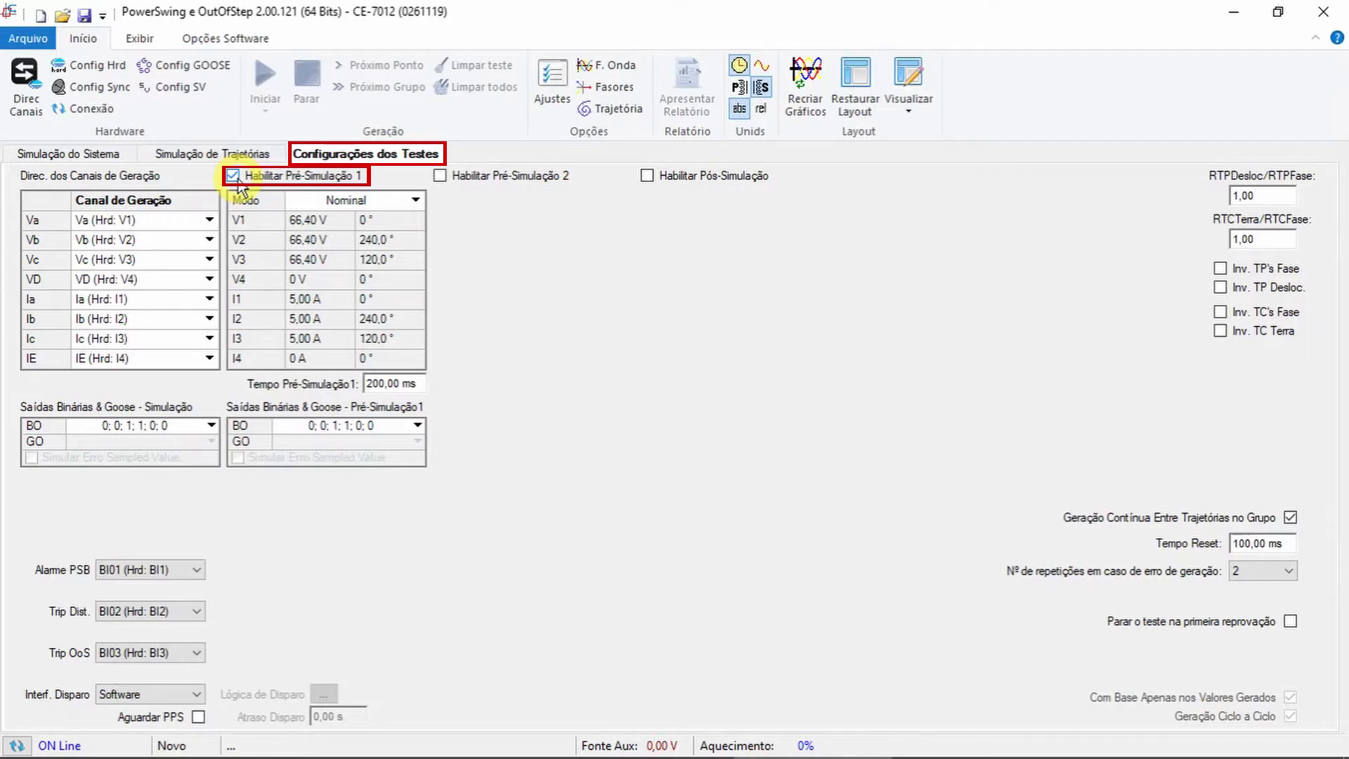
click(414, 201)
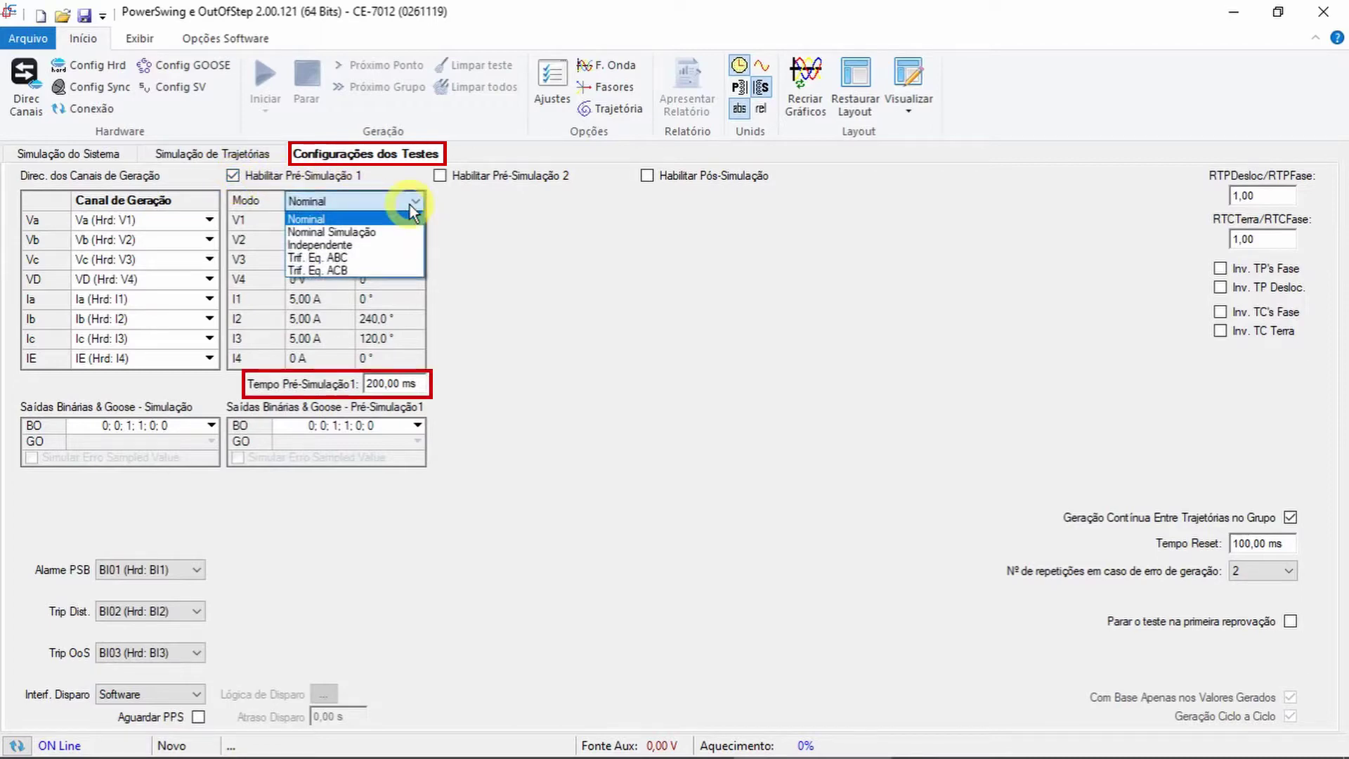
click(414, 201)
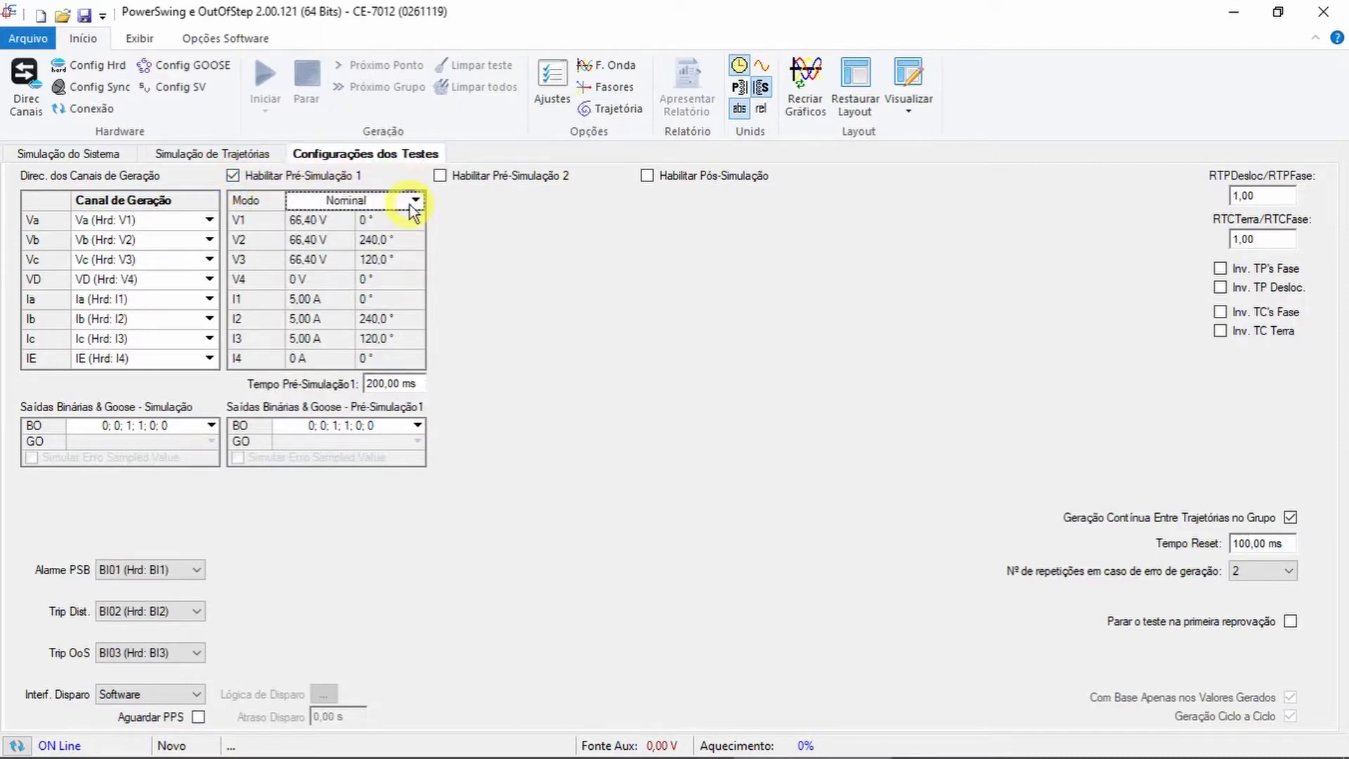
Start a new oscillation in the system simulation and set its type to Assíncrona.
click(110, 154)
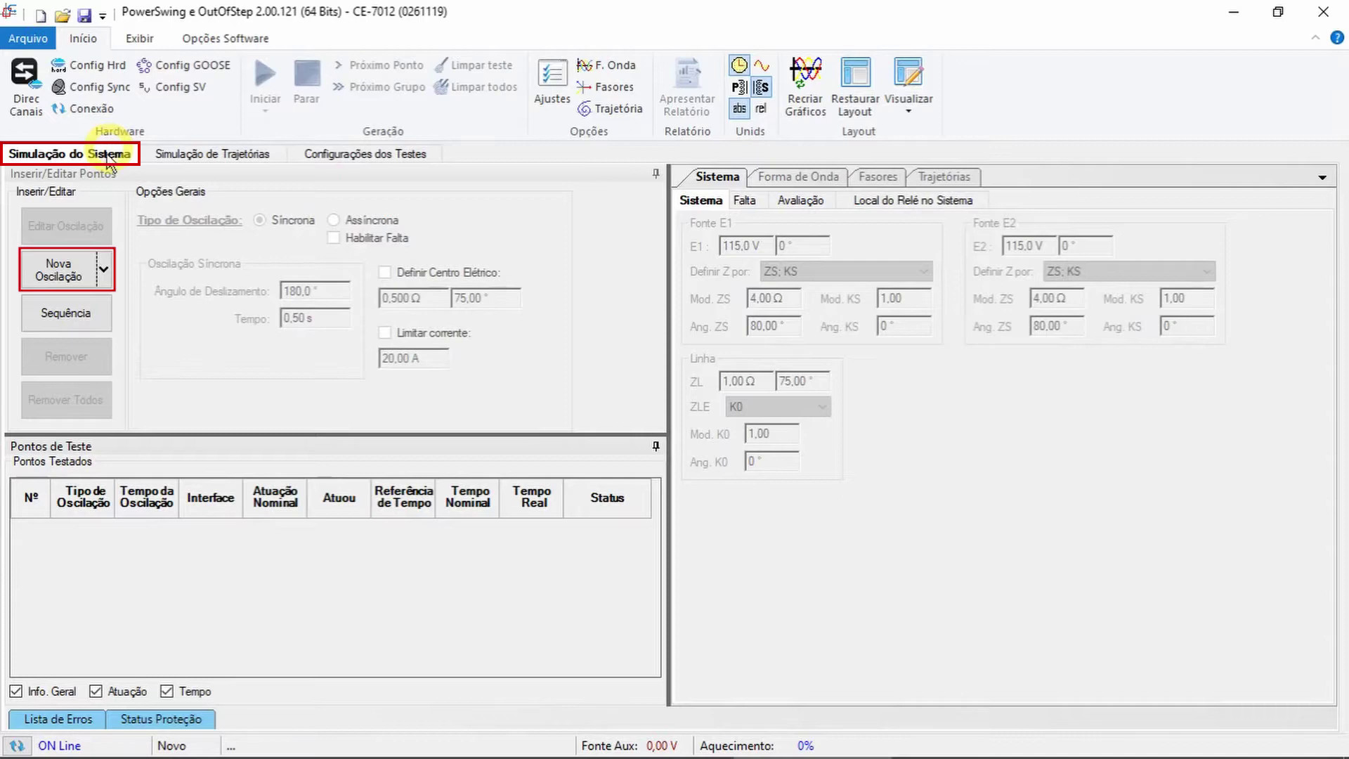
click(73, 268)
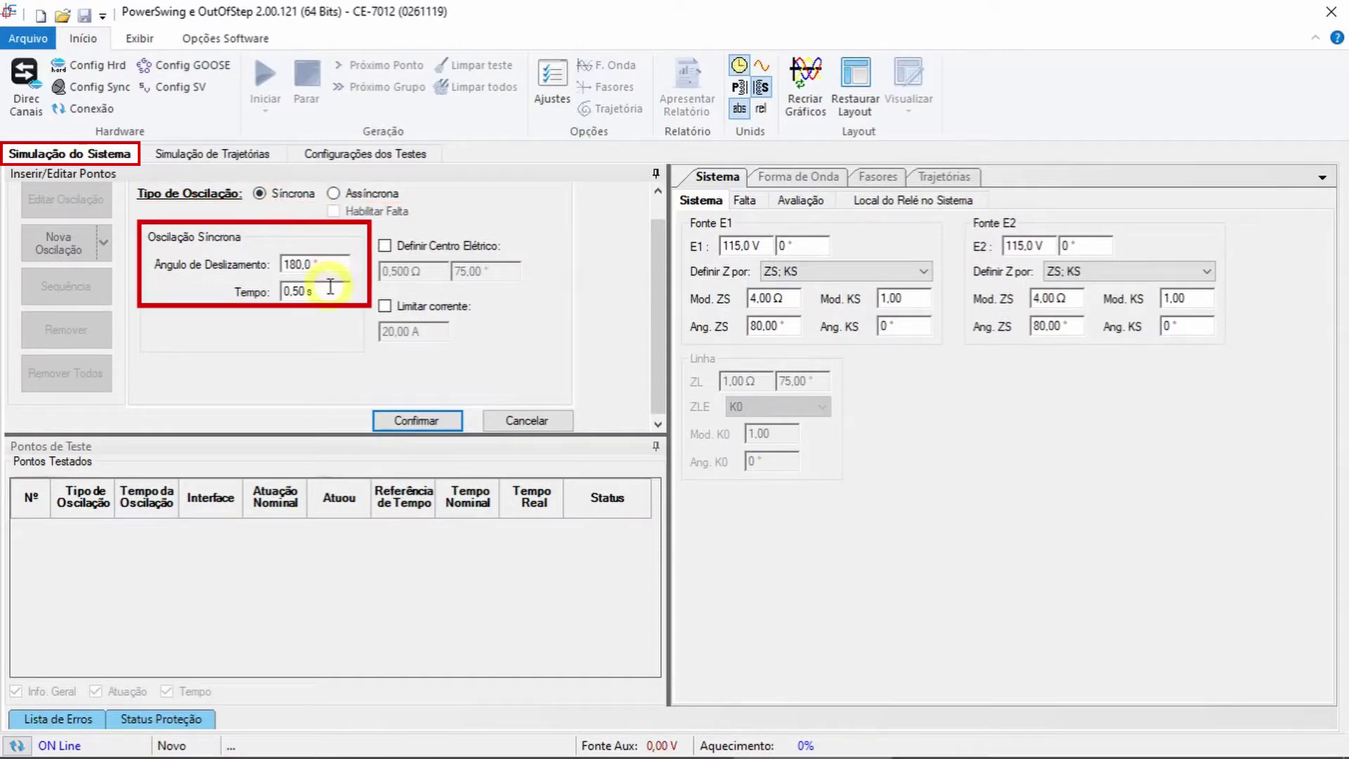
click(350, 193)
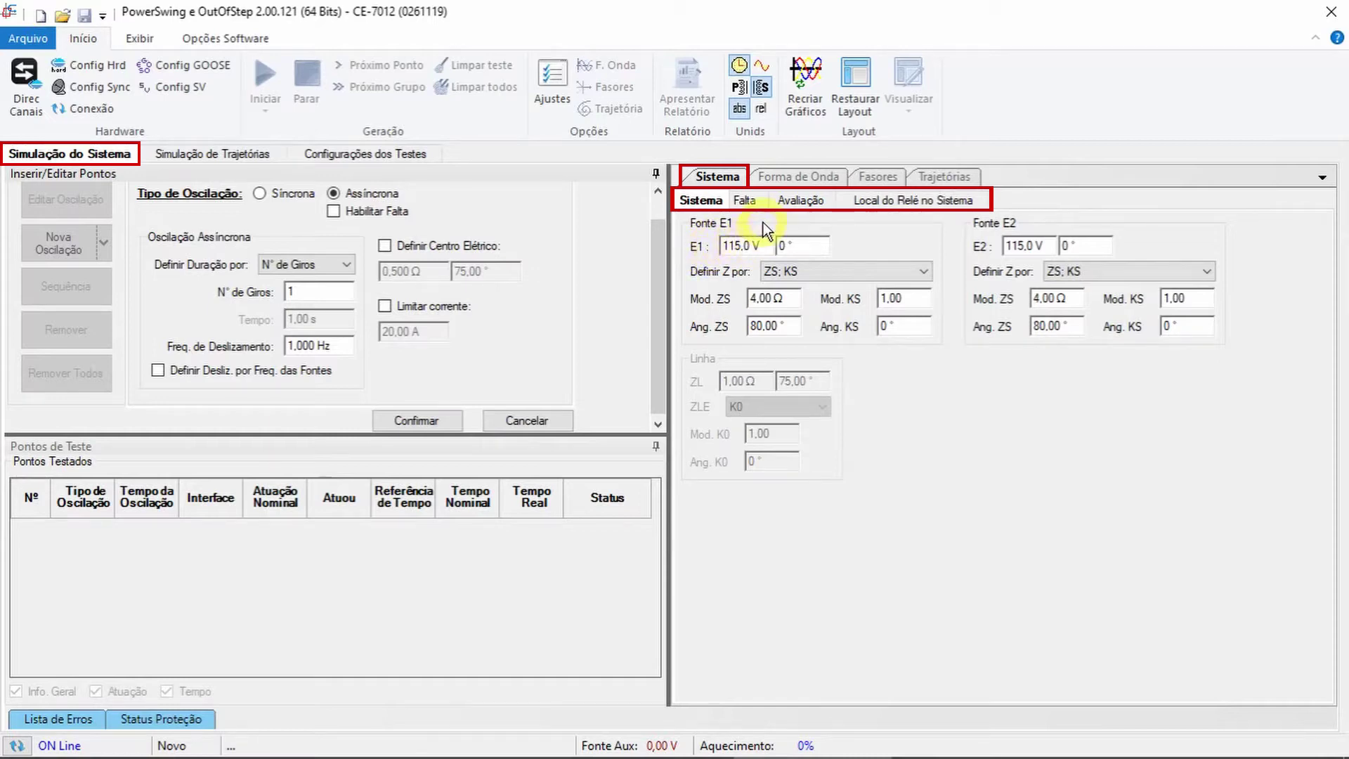
Review the oscillation's fault, evaluation, relay location and system parameters, then confirm the new test point.
click(745, 201)
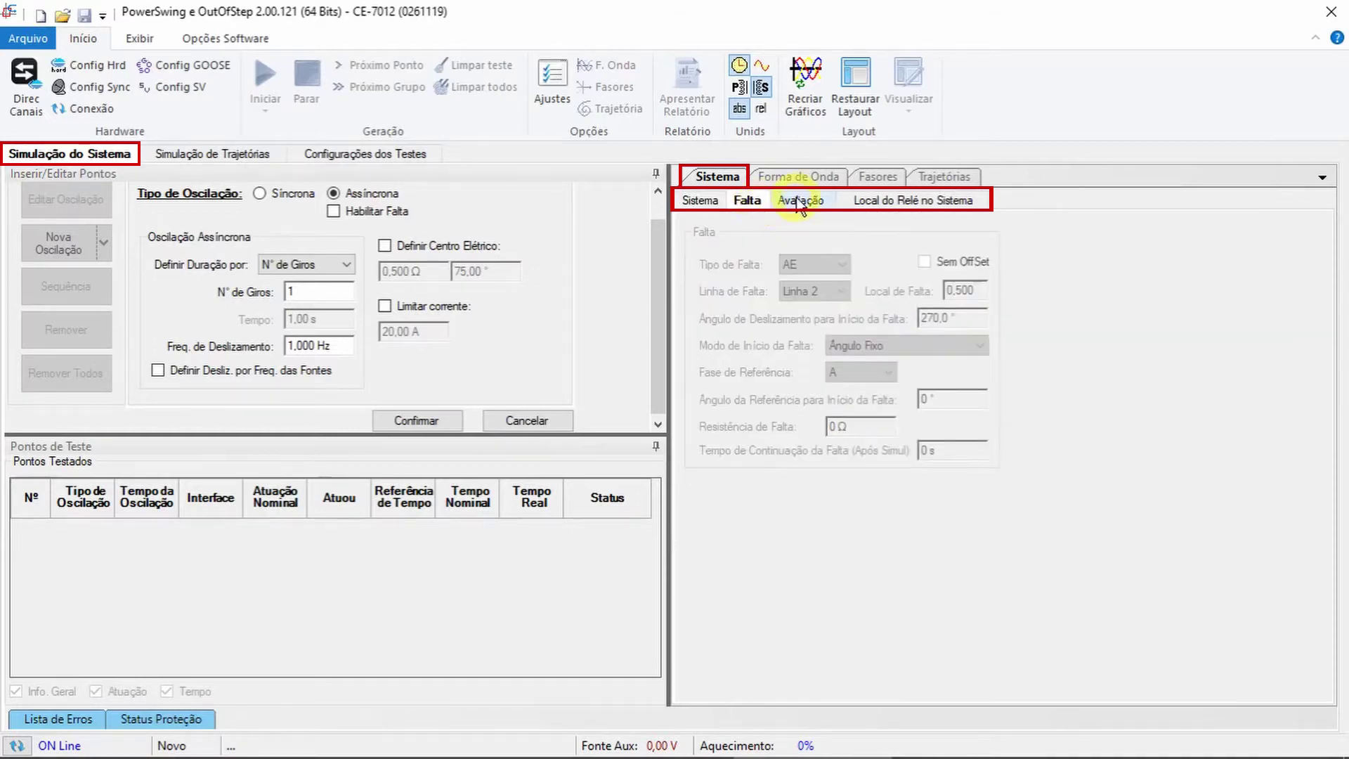
click(800, 202)
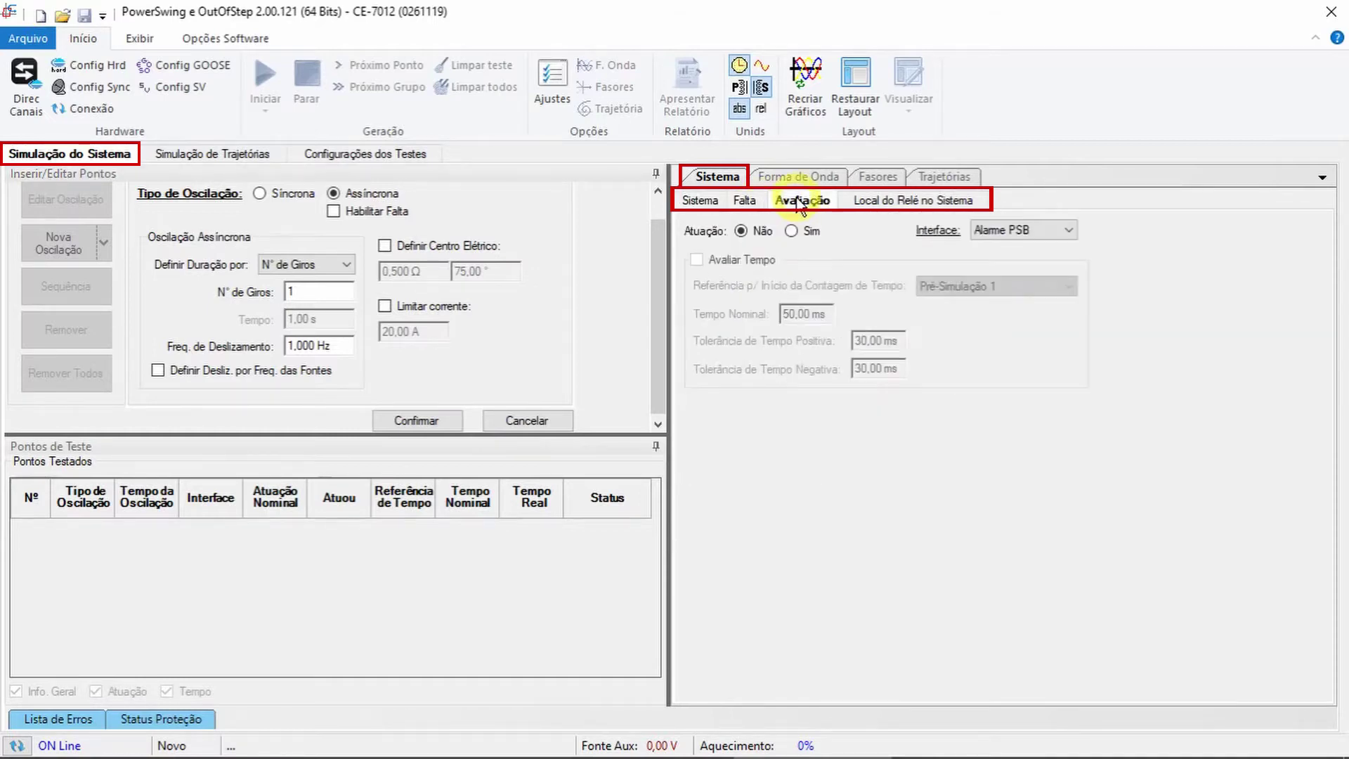
click(871, 202)
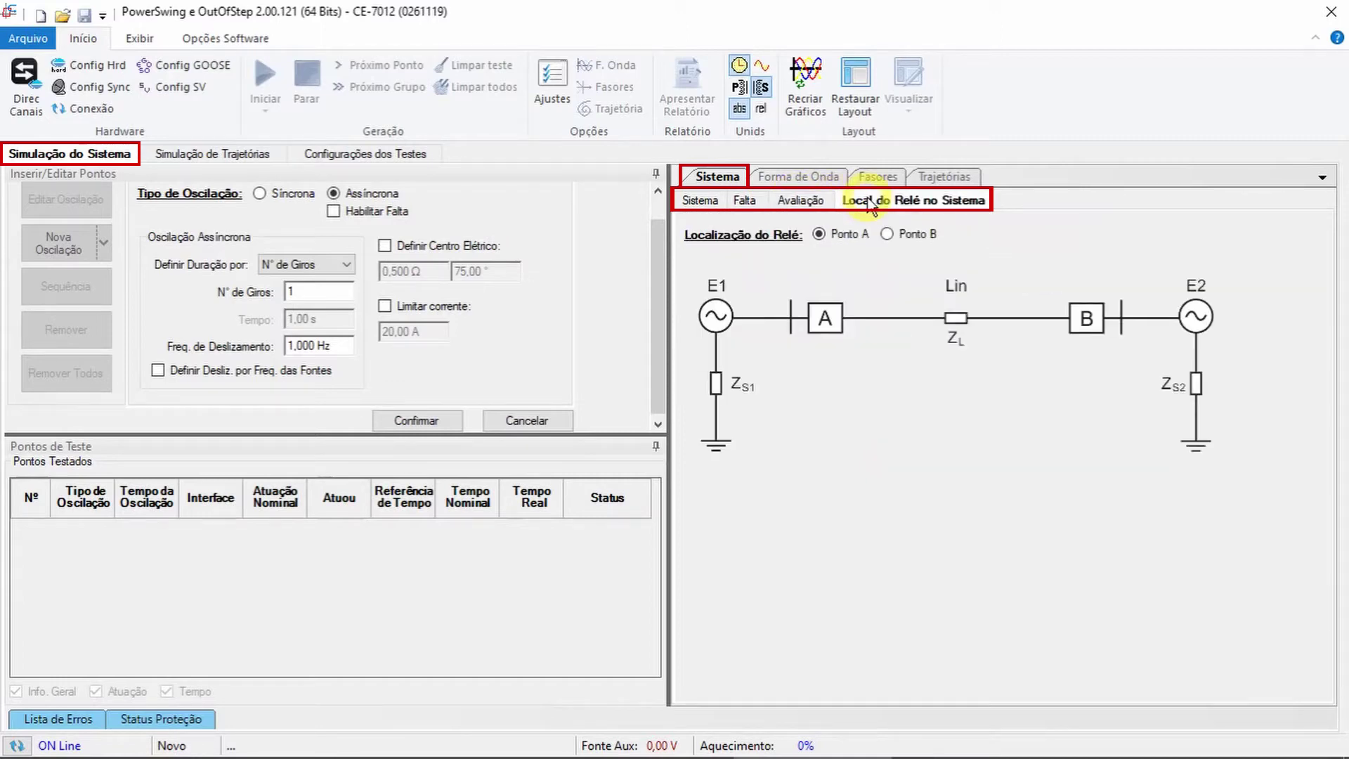
click(717, 204)
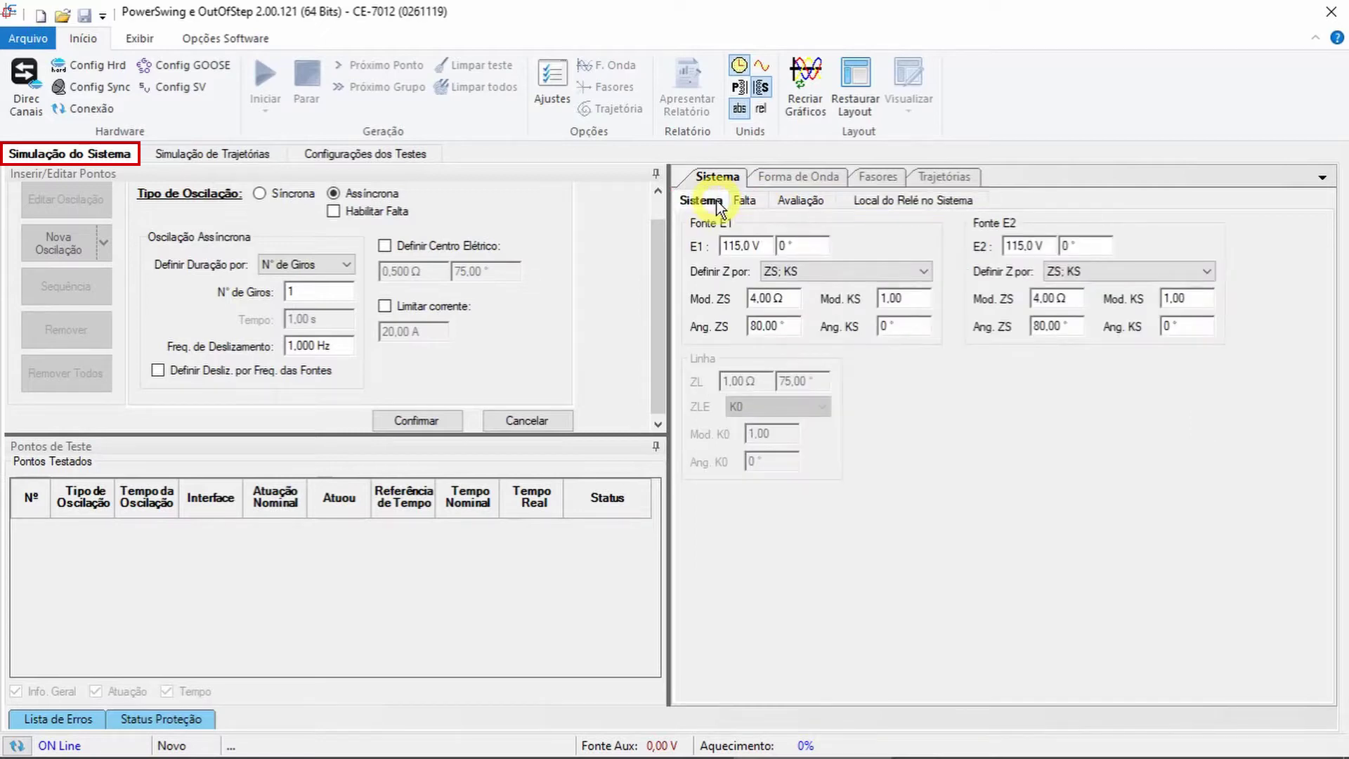
click(447, 420)
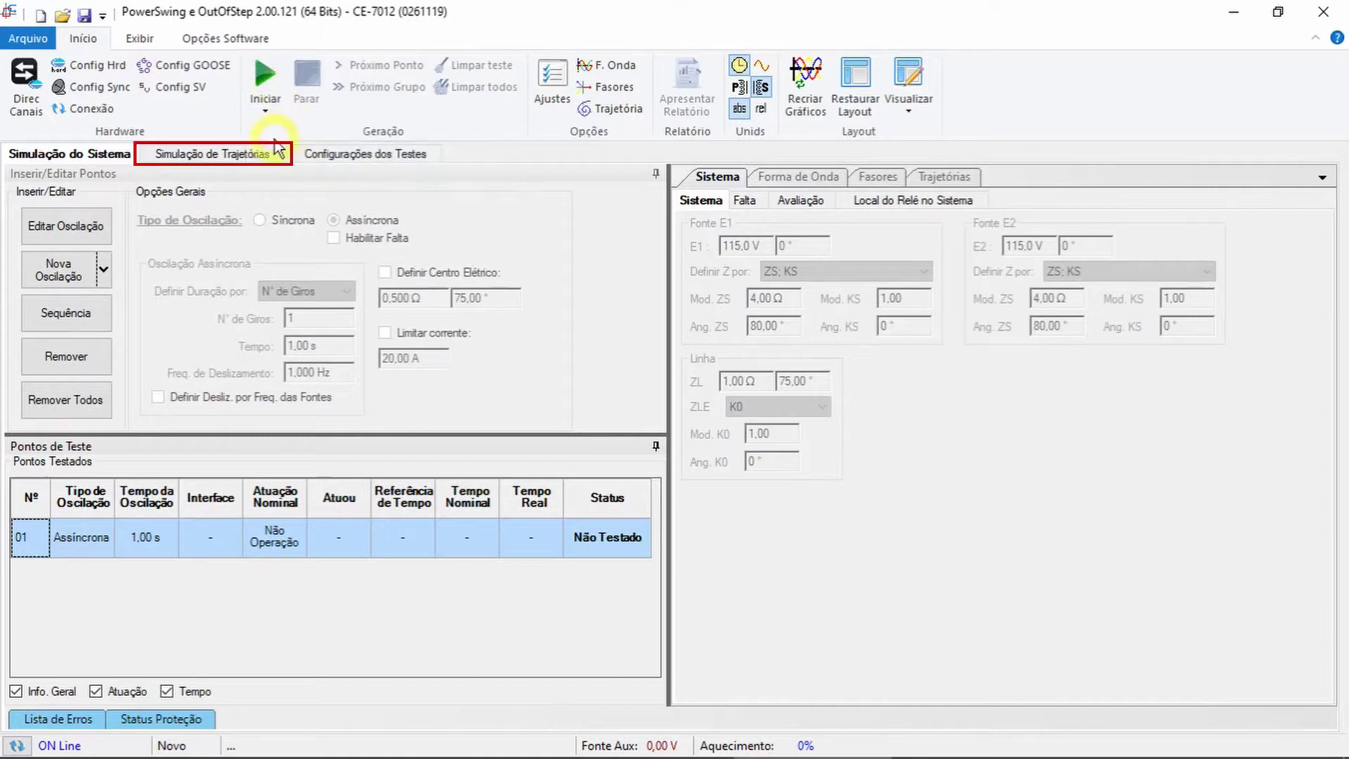
In the trajectory simulation, create a new 14-point trajectory starting at about 2.94 Ω, 33.10°, entering the quadrilateral zone and leaving it again.
click(280, 154)
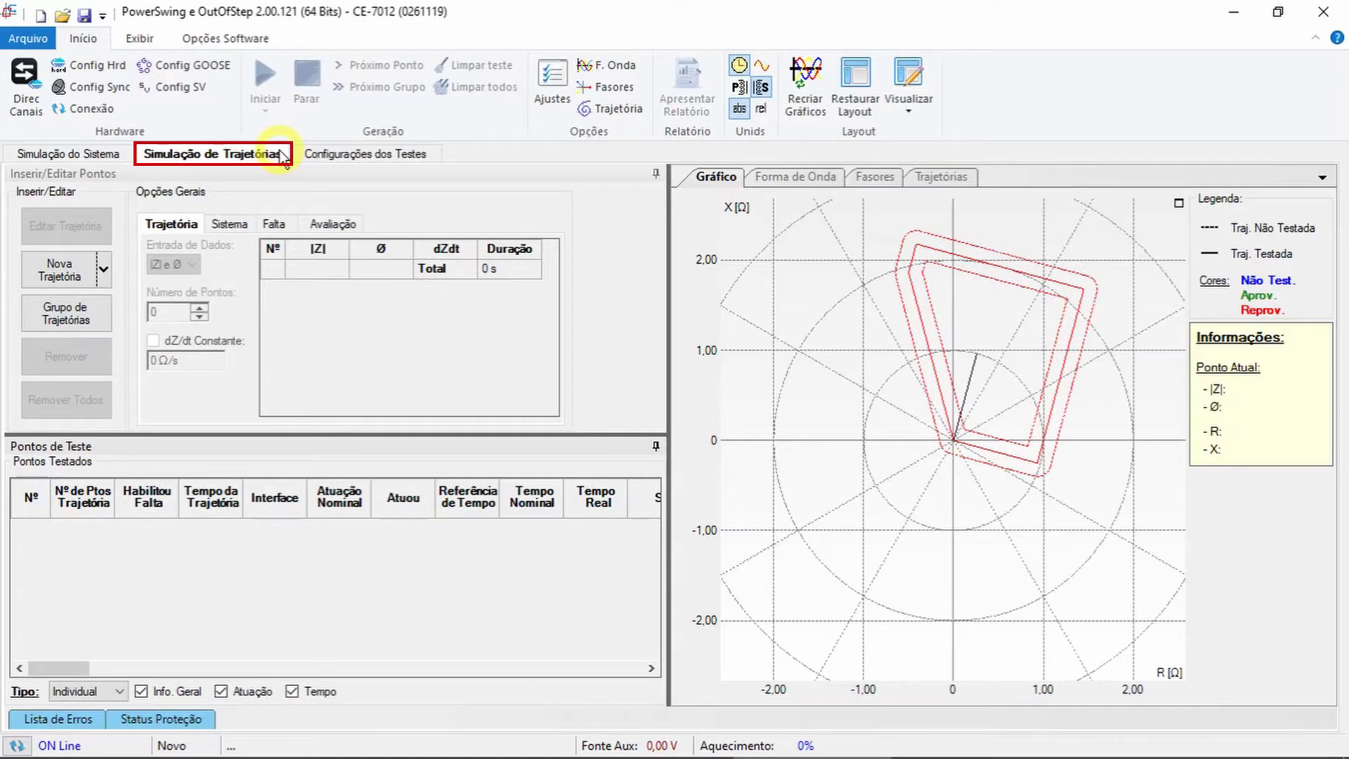
click(76, 276)
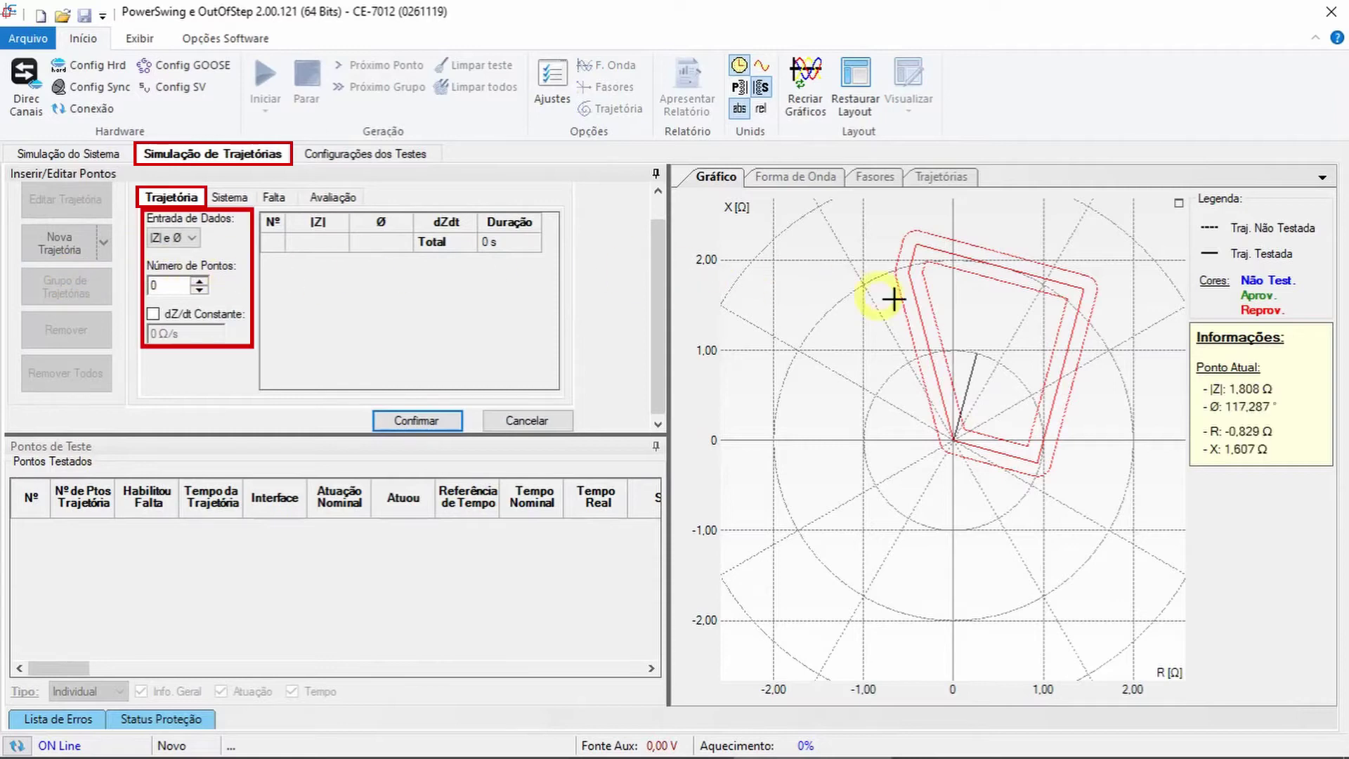
click(1173, 298)
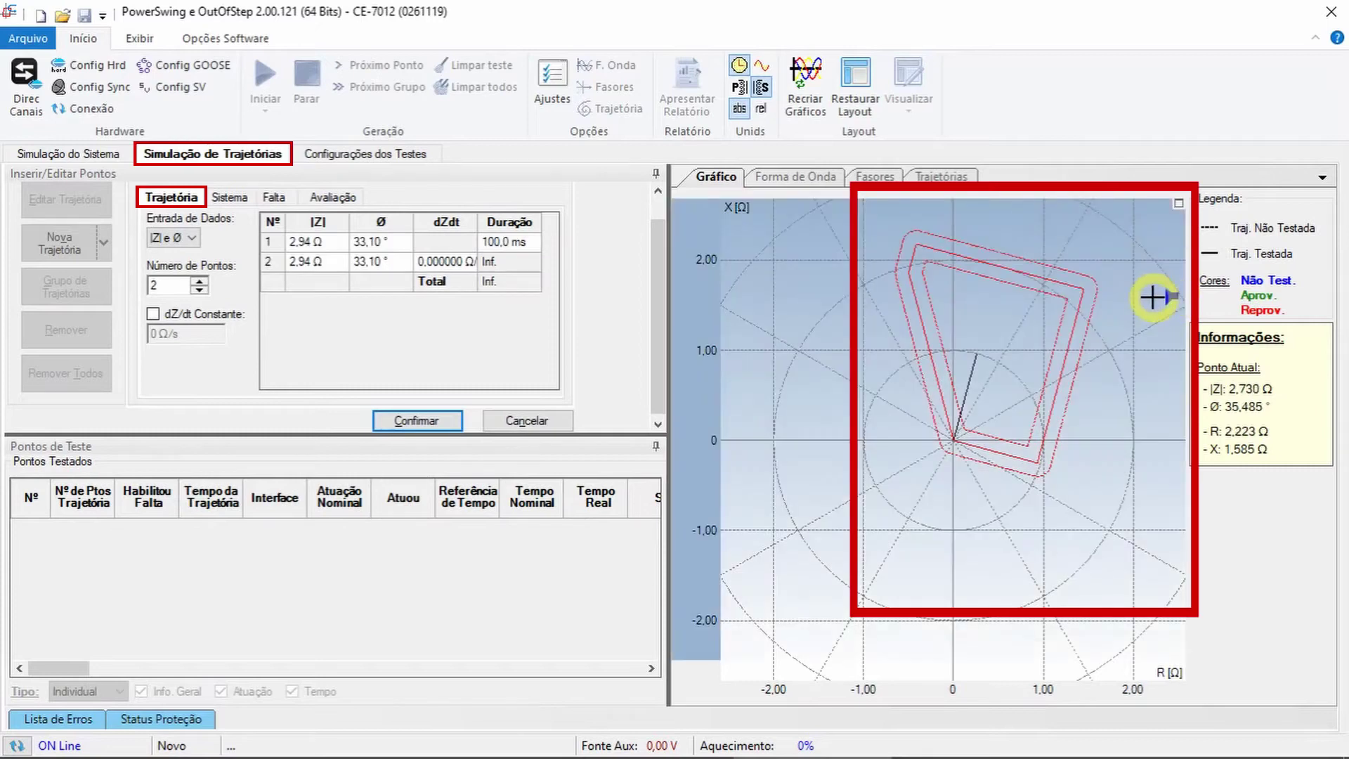
click(1147, 298)
click(1100, 306)
click(1044, 311)
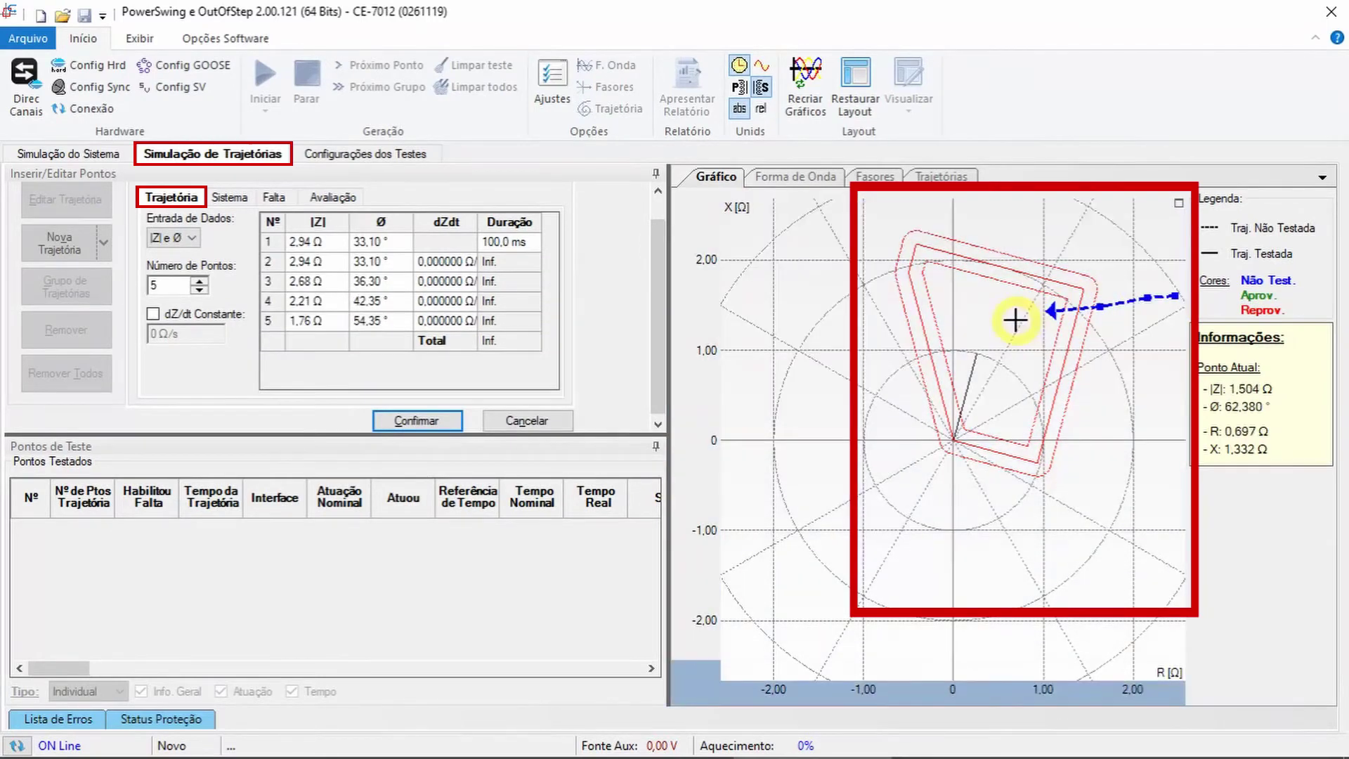
click(1015, 320)
click(982, 331)
click(984, 367)
click(995, 389)
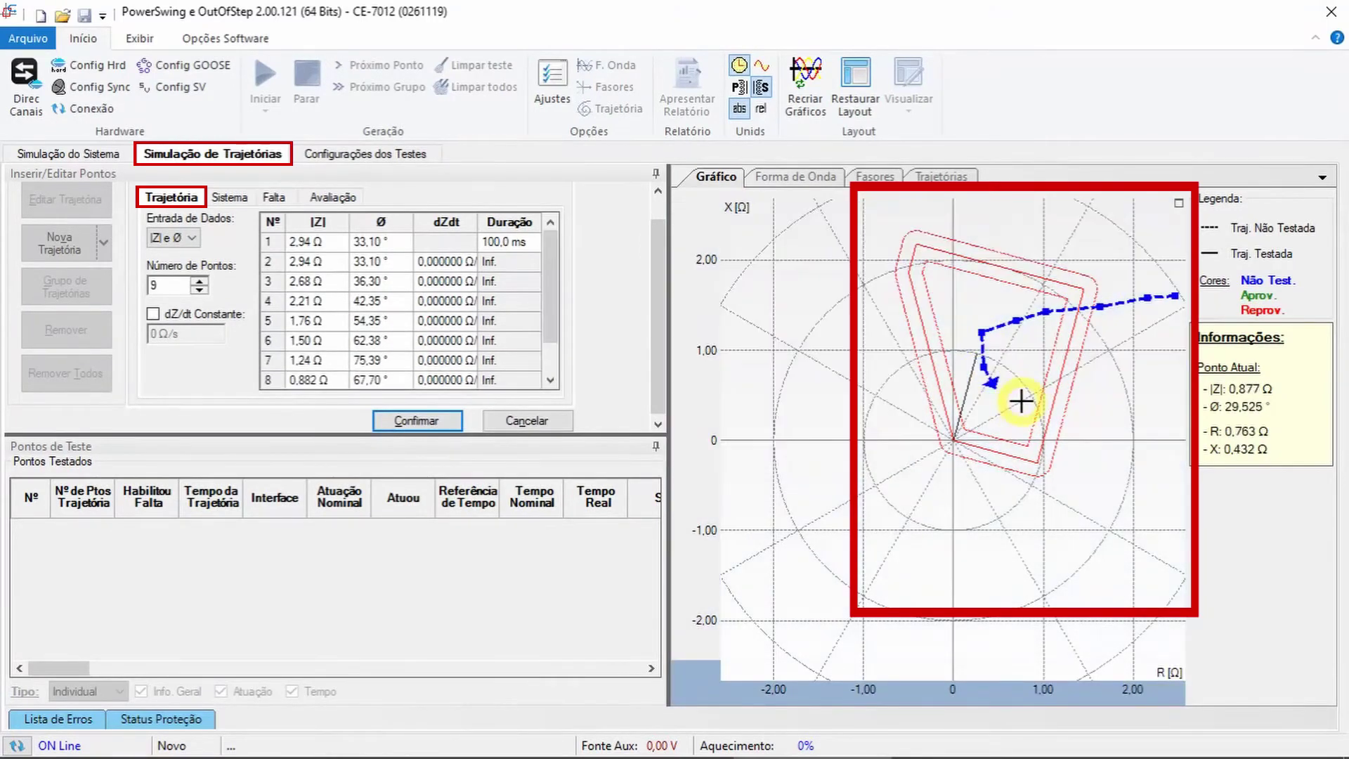
click(1018, 399)
click(1082, 392)
click(1106, 382)
click(1139, 363)
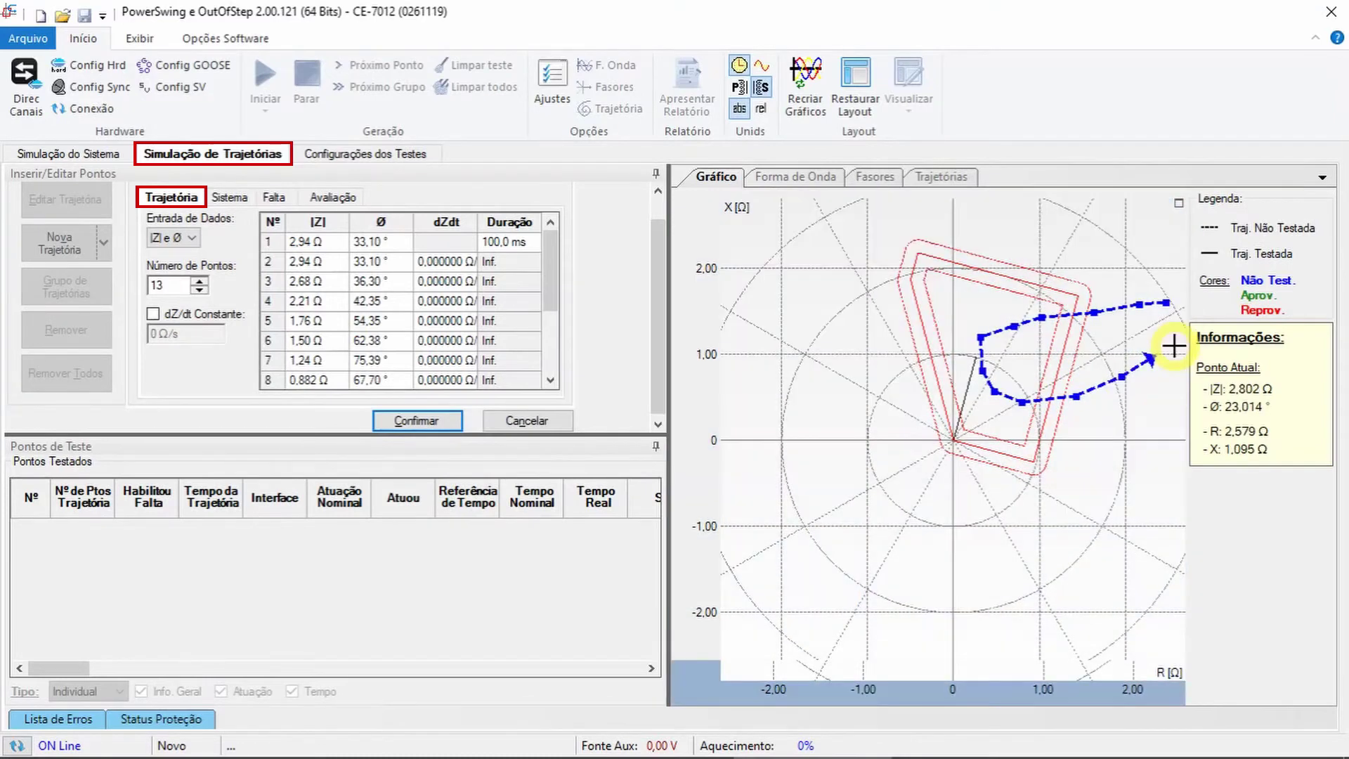
click(1156, 354)
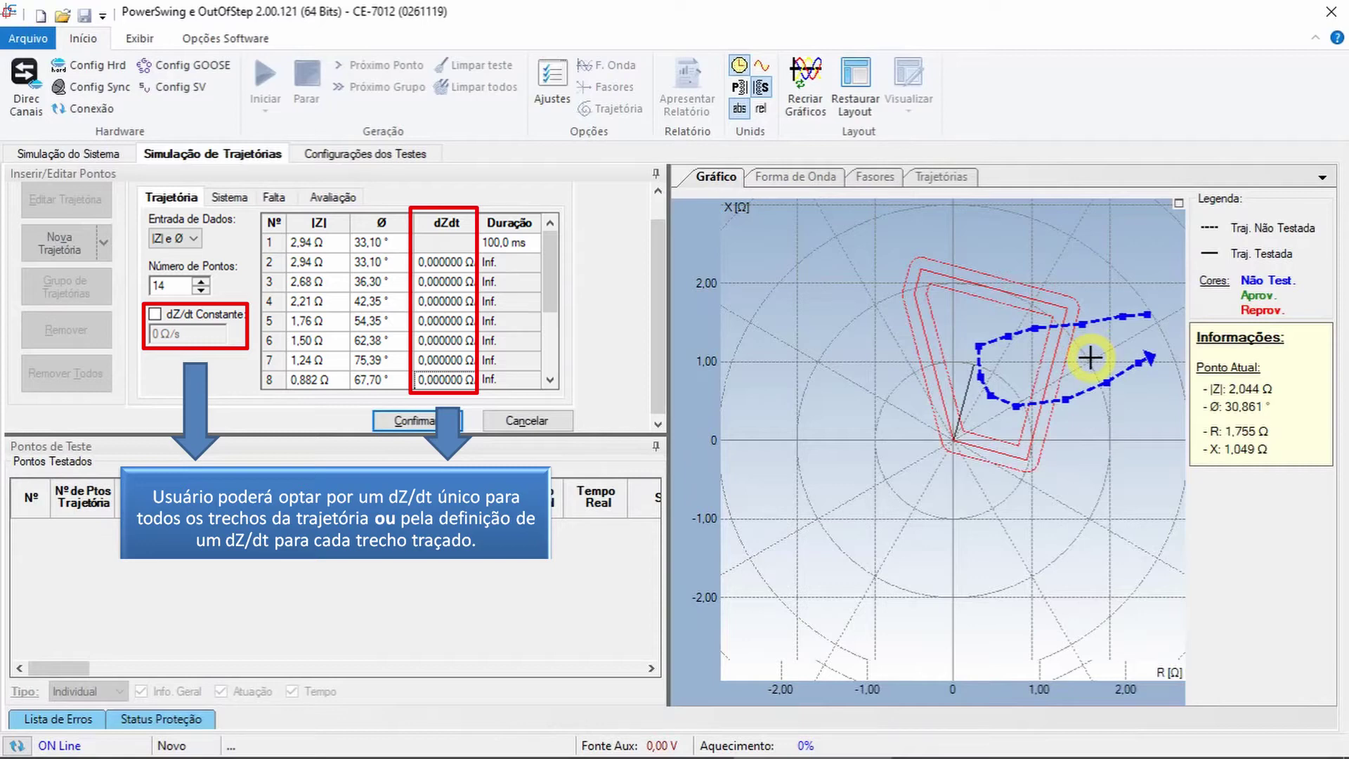
Check the trajectory's evaluation settings and its interface options, keeping Alarme PSB.
click(343, 200)
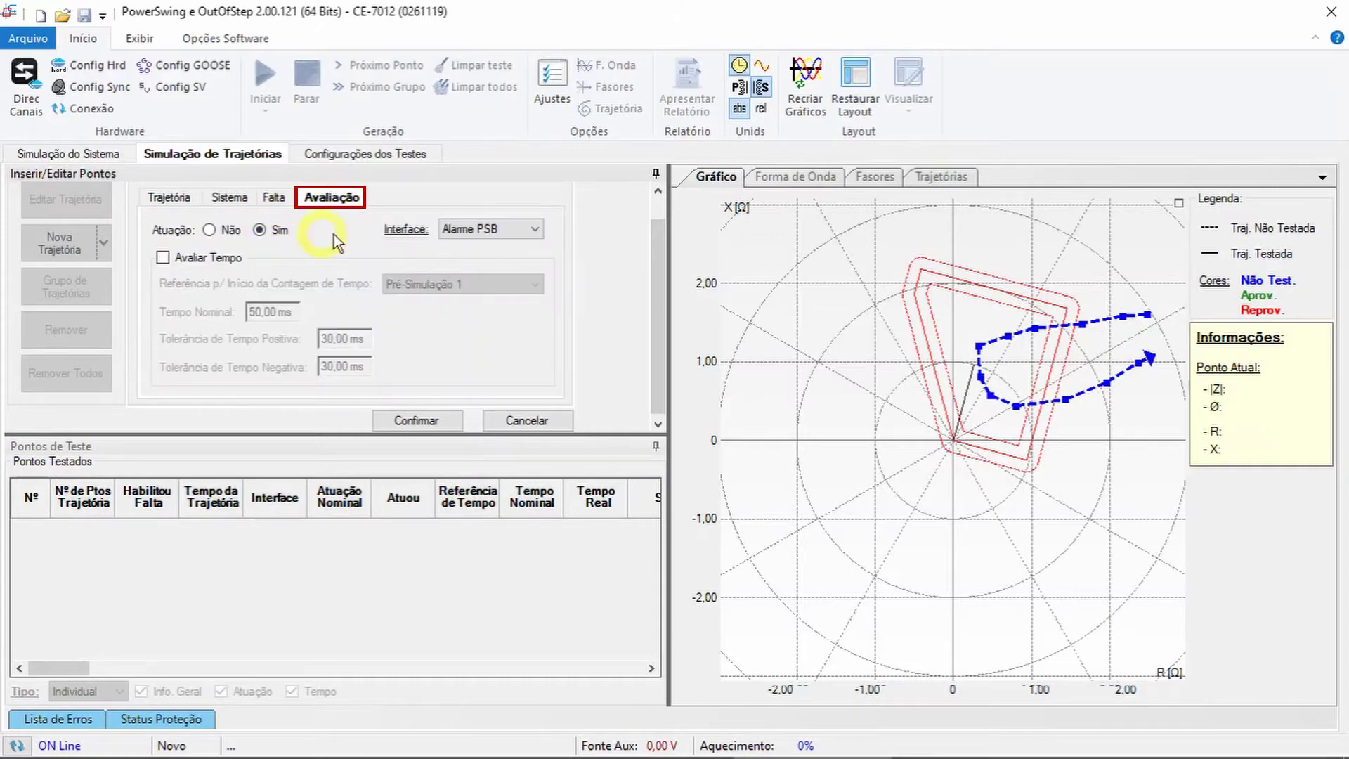
click(484, 232)
click(482, 235)
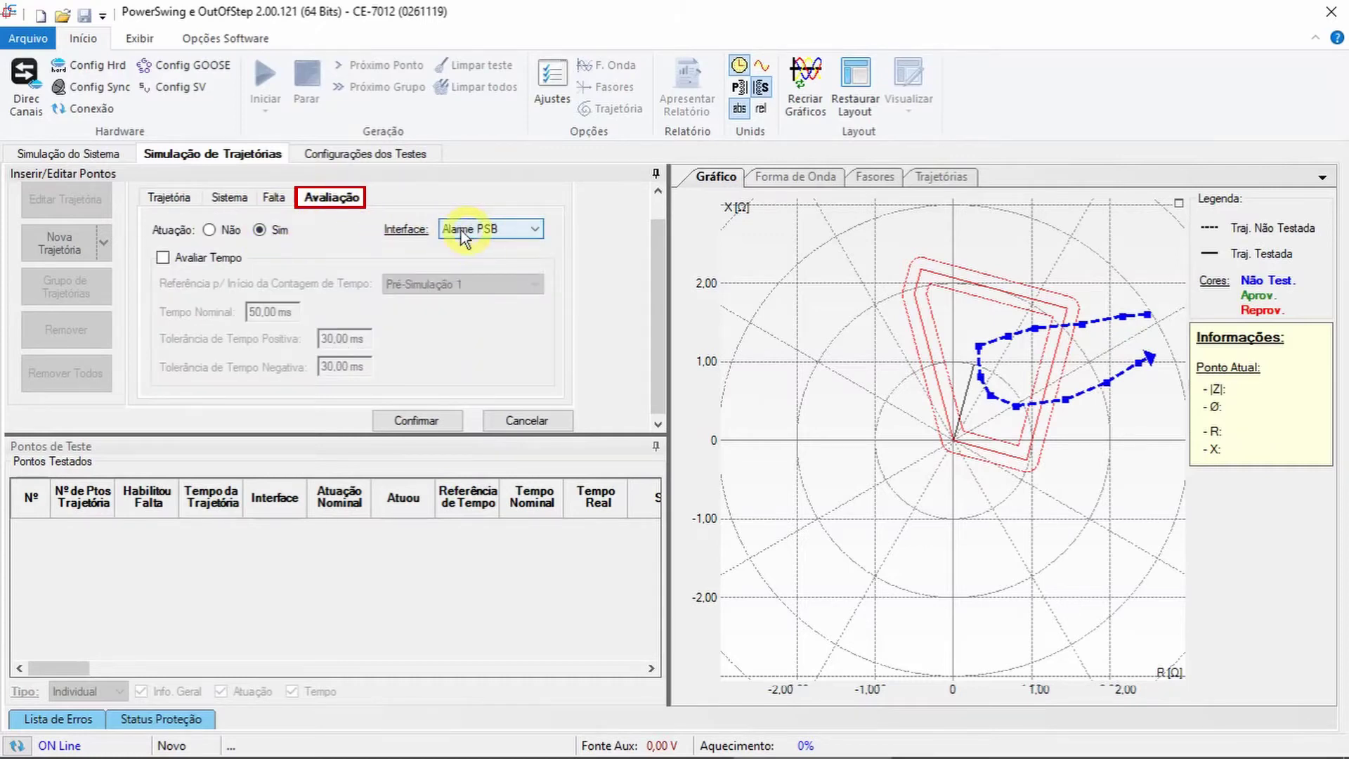
Enable a constant dZ/dt of 20 Ω/s for the 14-point trajectory and confirm it as a test point.
click(170, 197)
click(165, 317)
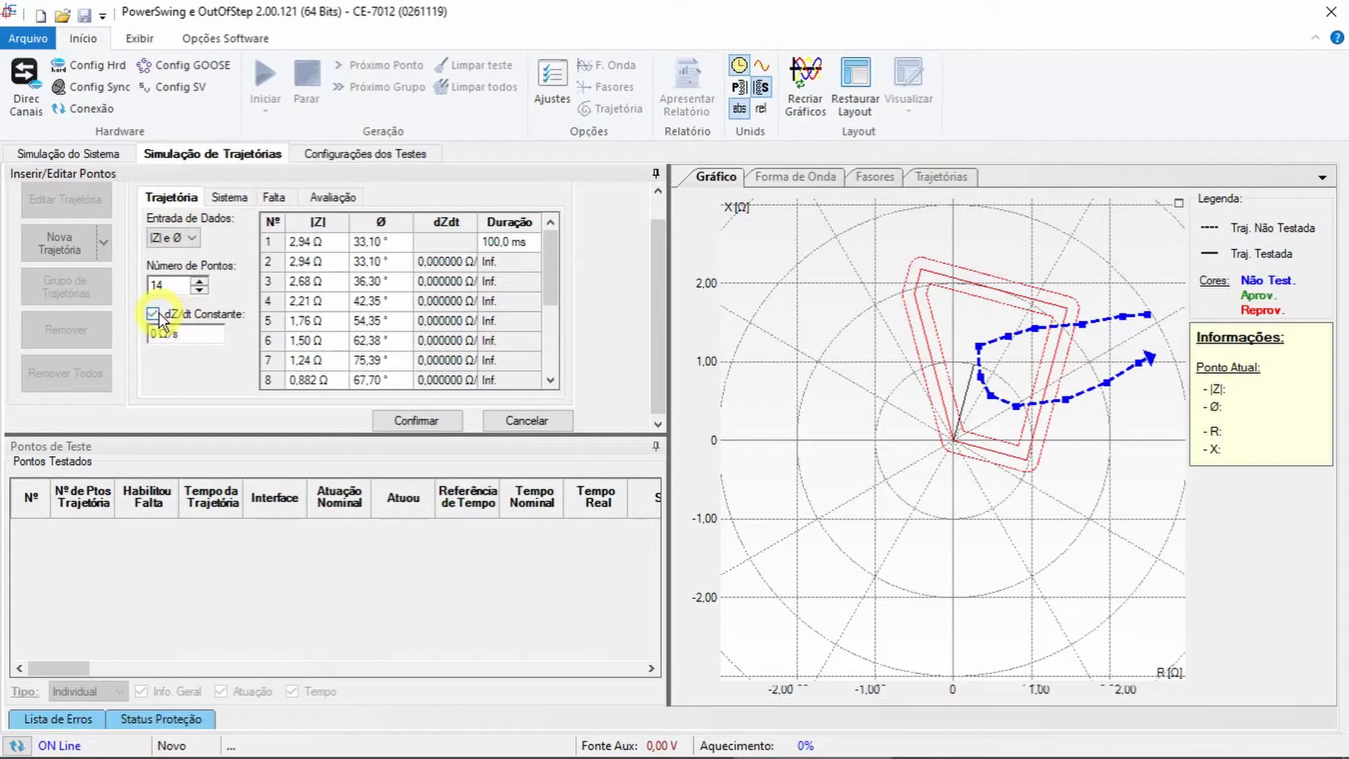
click(177, 331)
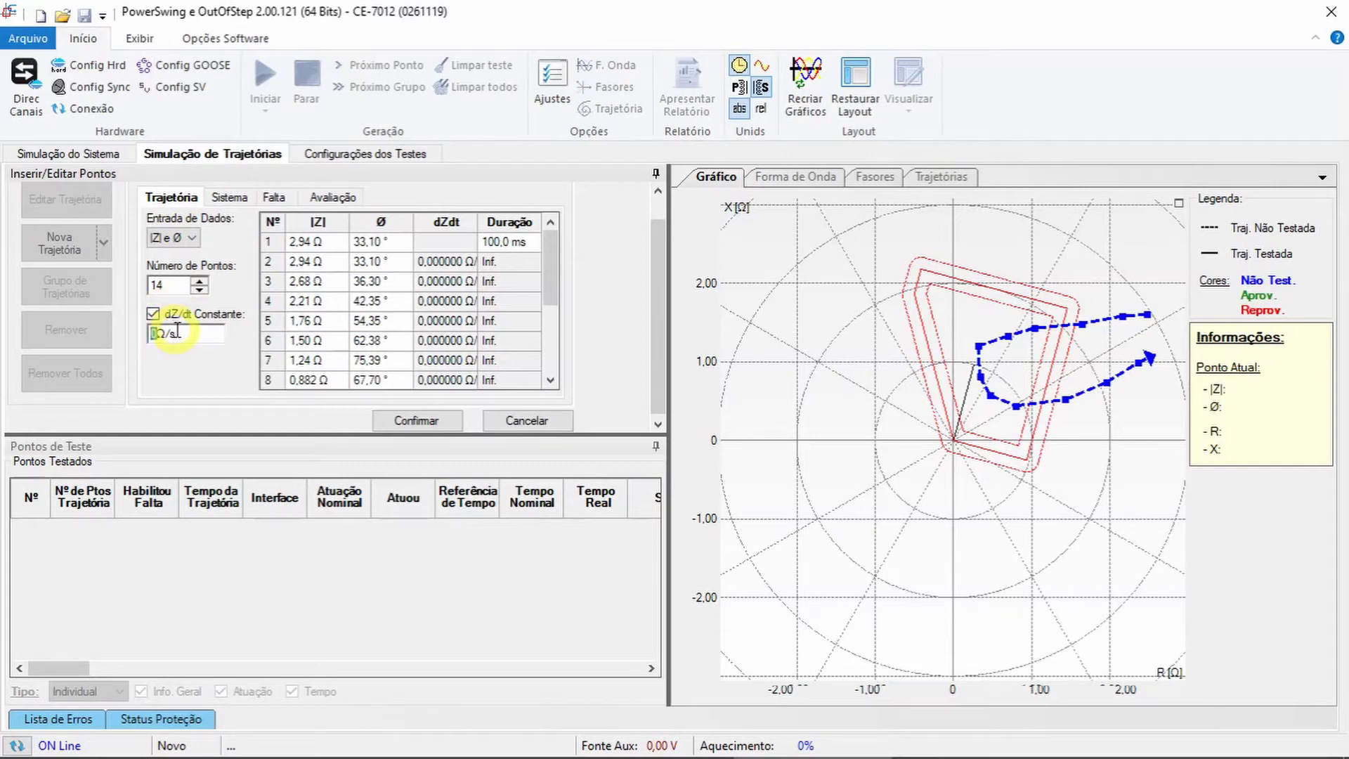
text(20)
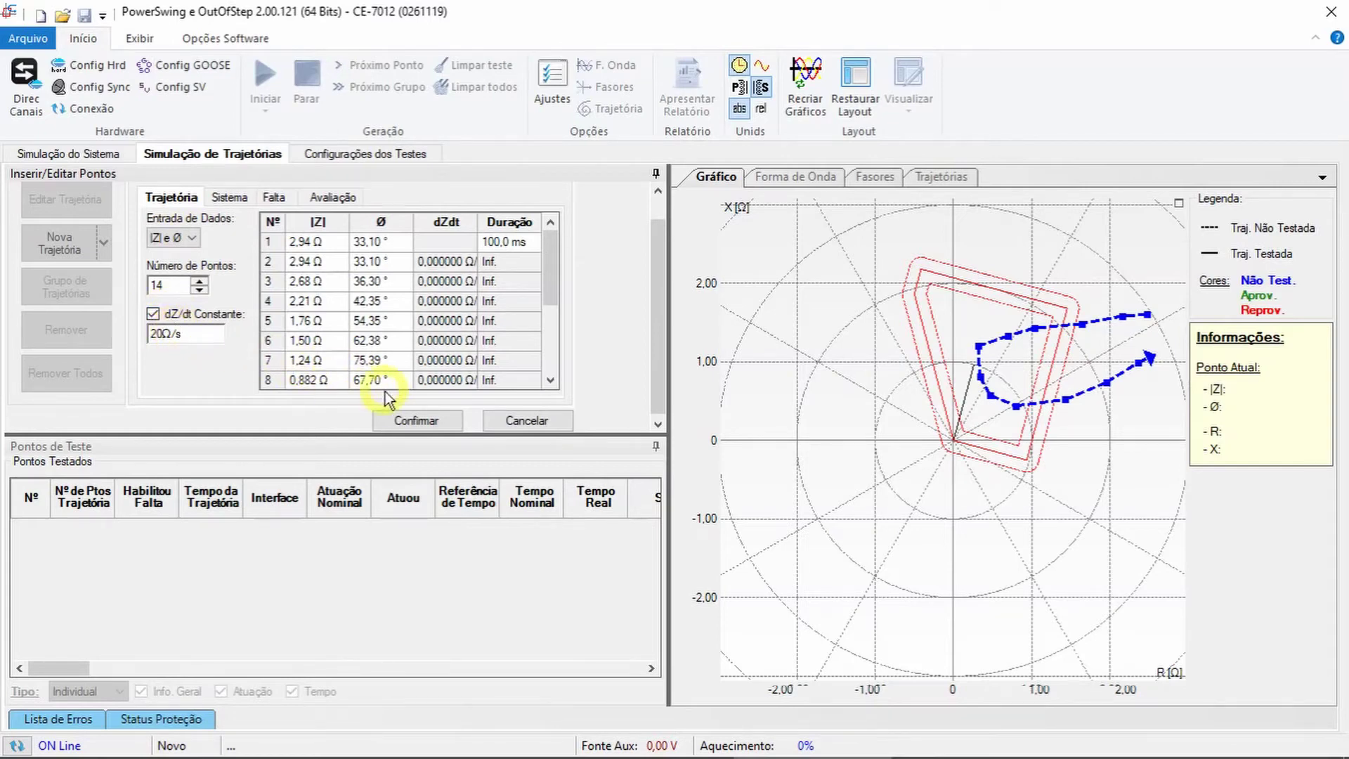
click(411, 420)
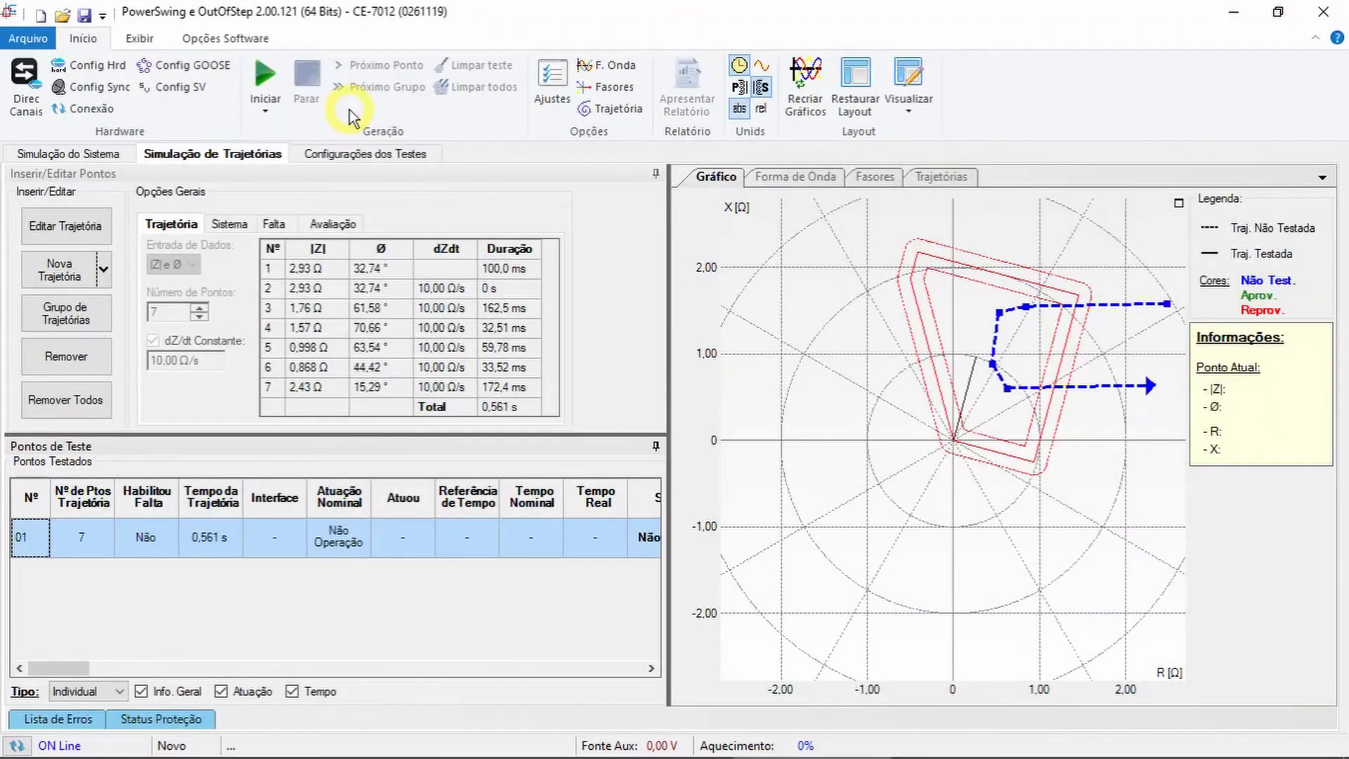
Open the saved test file V13.0 - Prática.ctPs from the desktop.
click(49, 40)
click(74, 116)
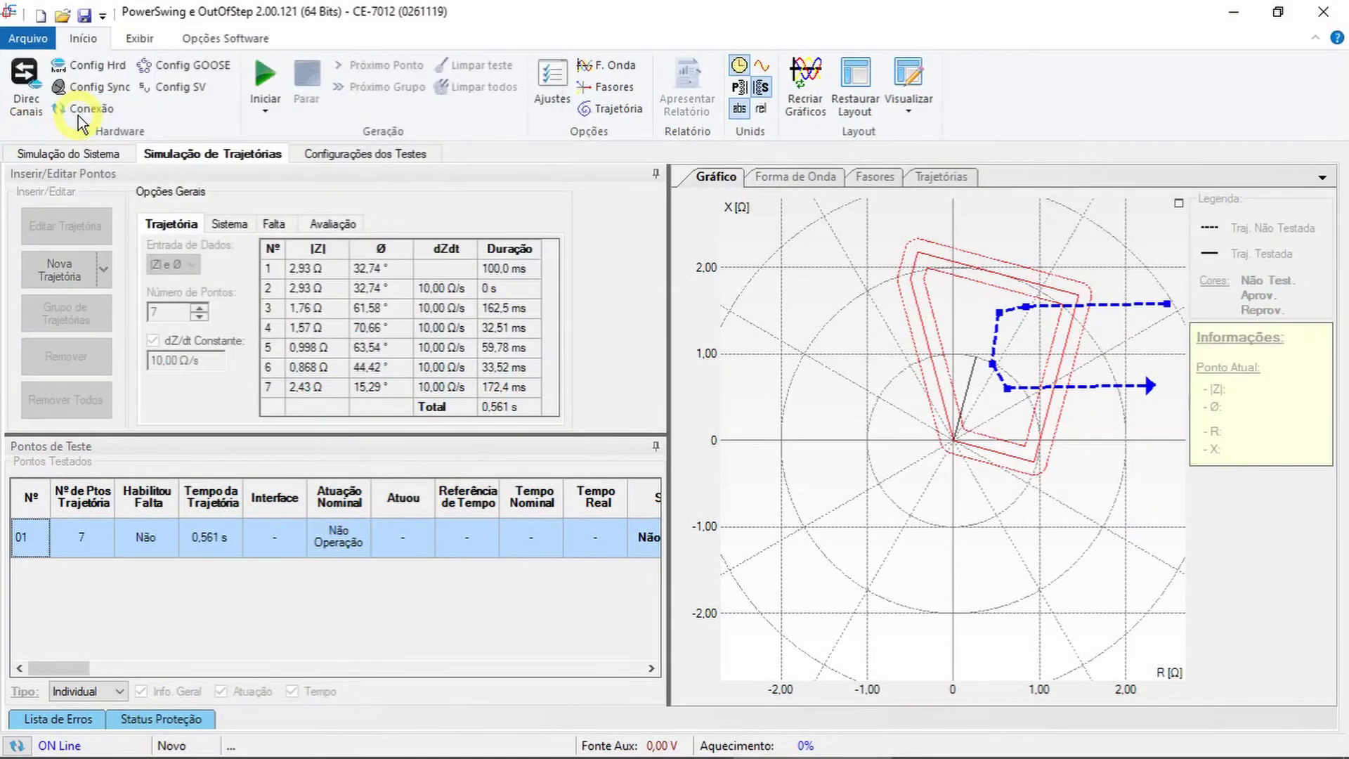
click(685, 447)
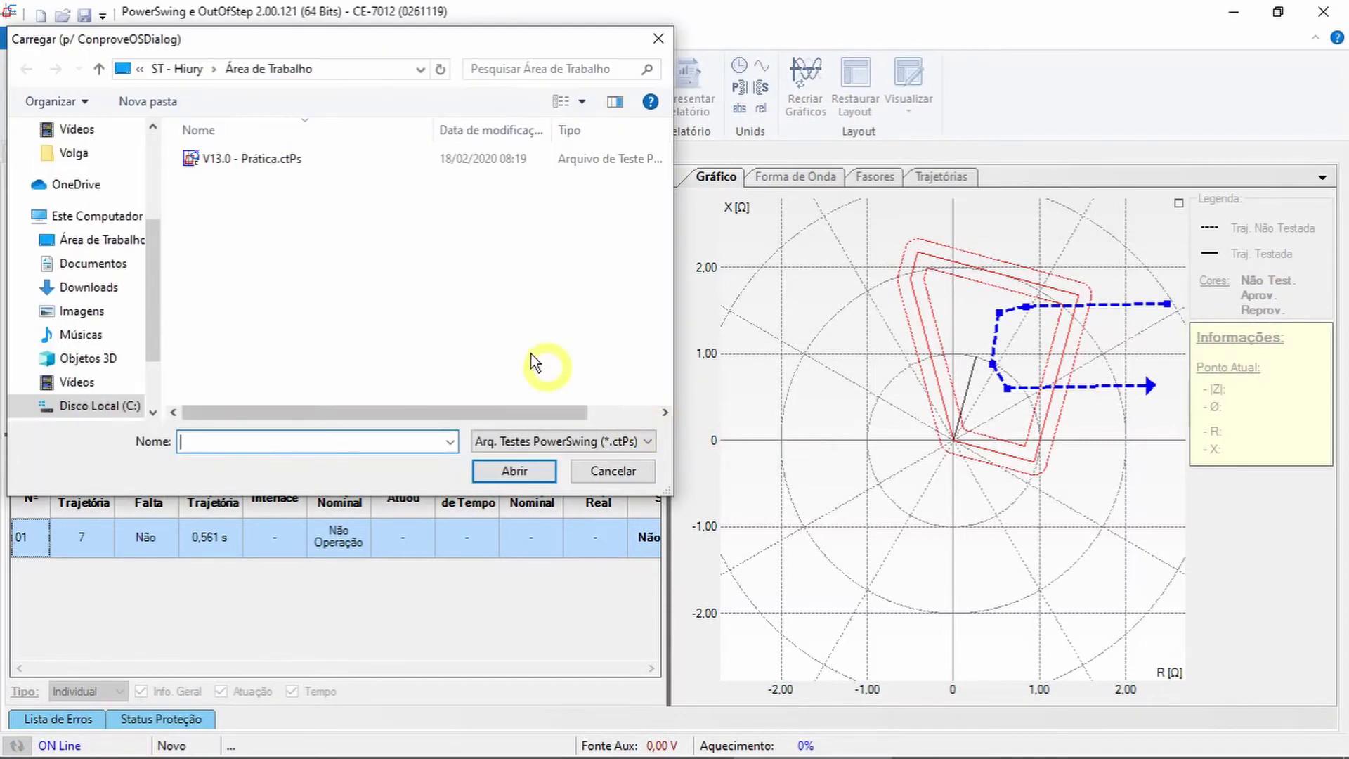
click(318, 156)
click(524, 470)
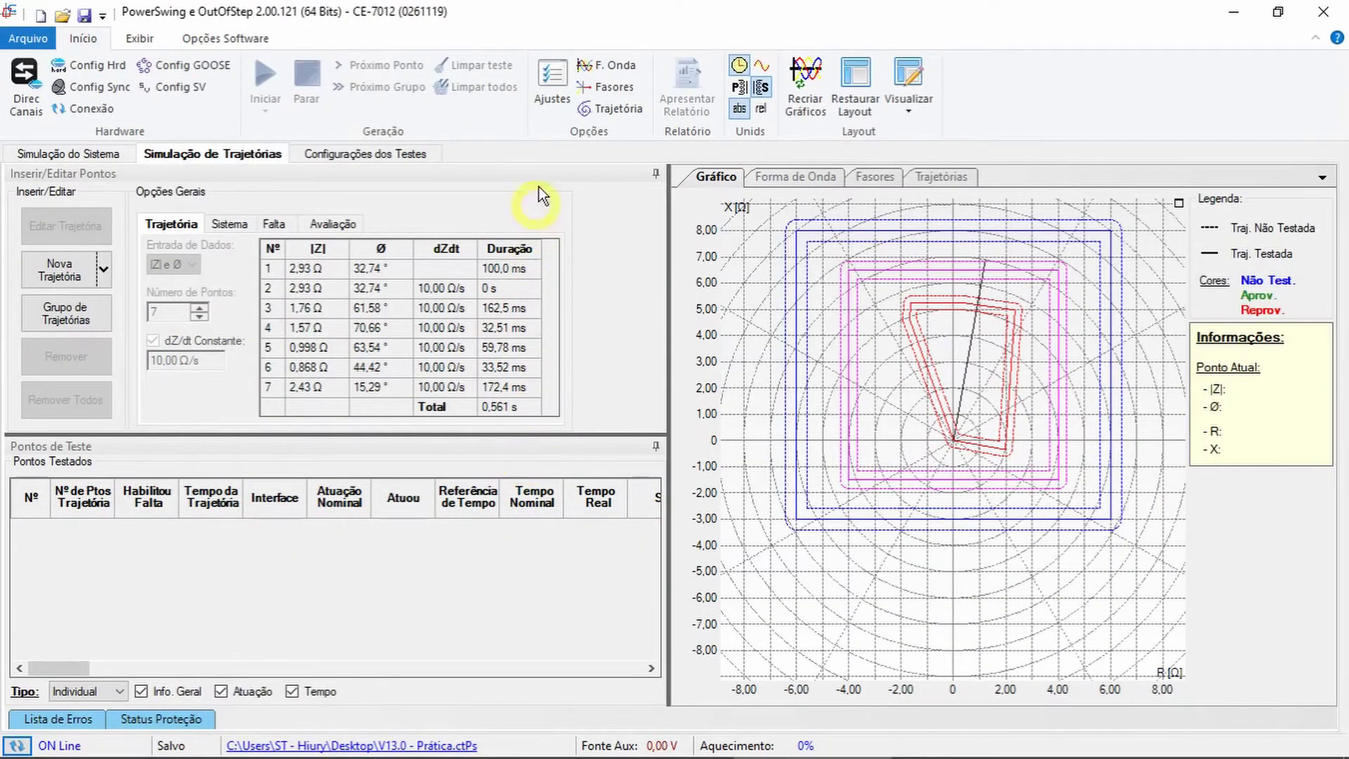
Examine the parameters of distance zones Zn01, BL01 and BL02 without changing them, then accept the protection settings.
click(553, 74)
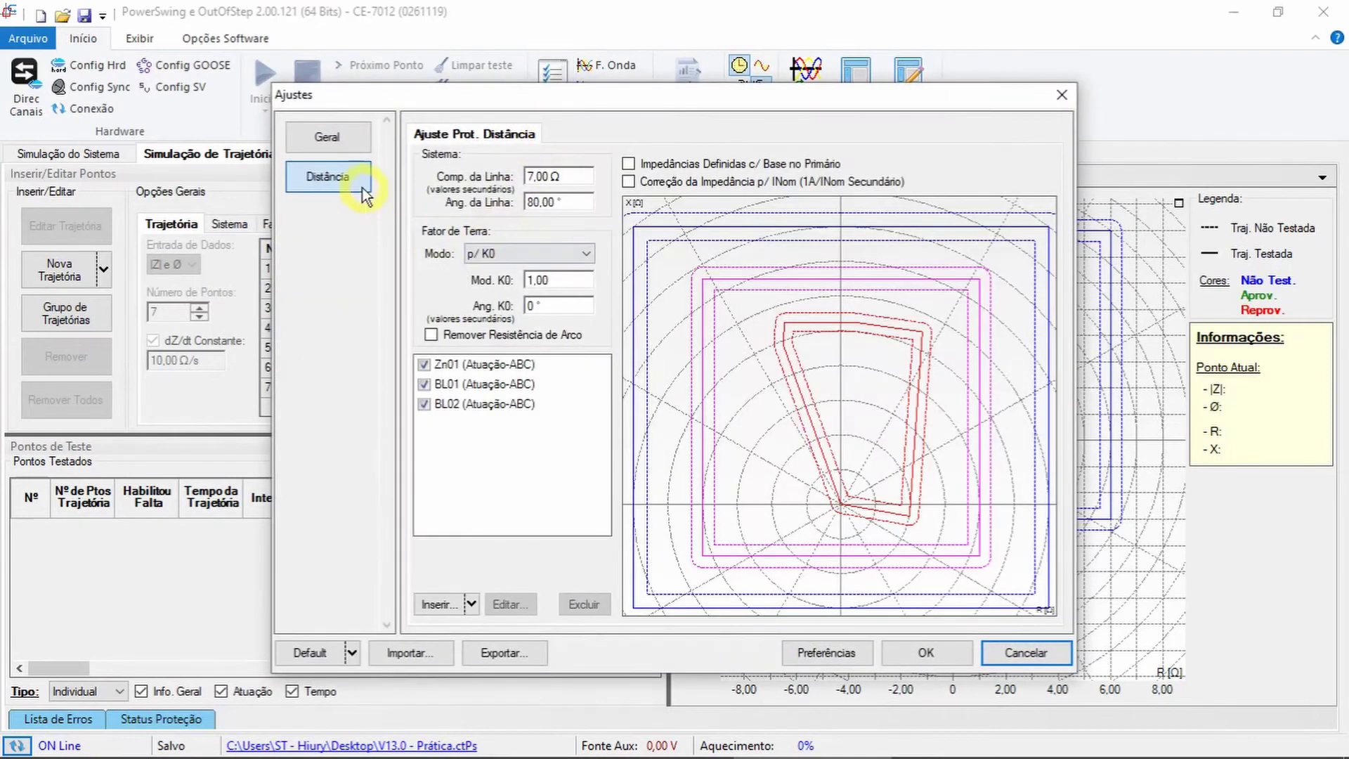
click(517, 366)
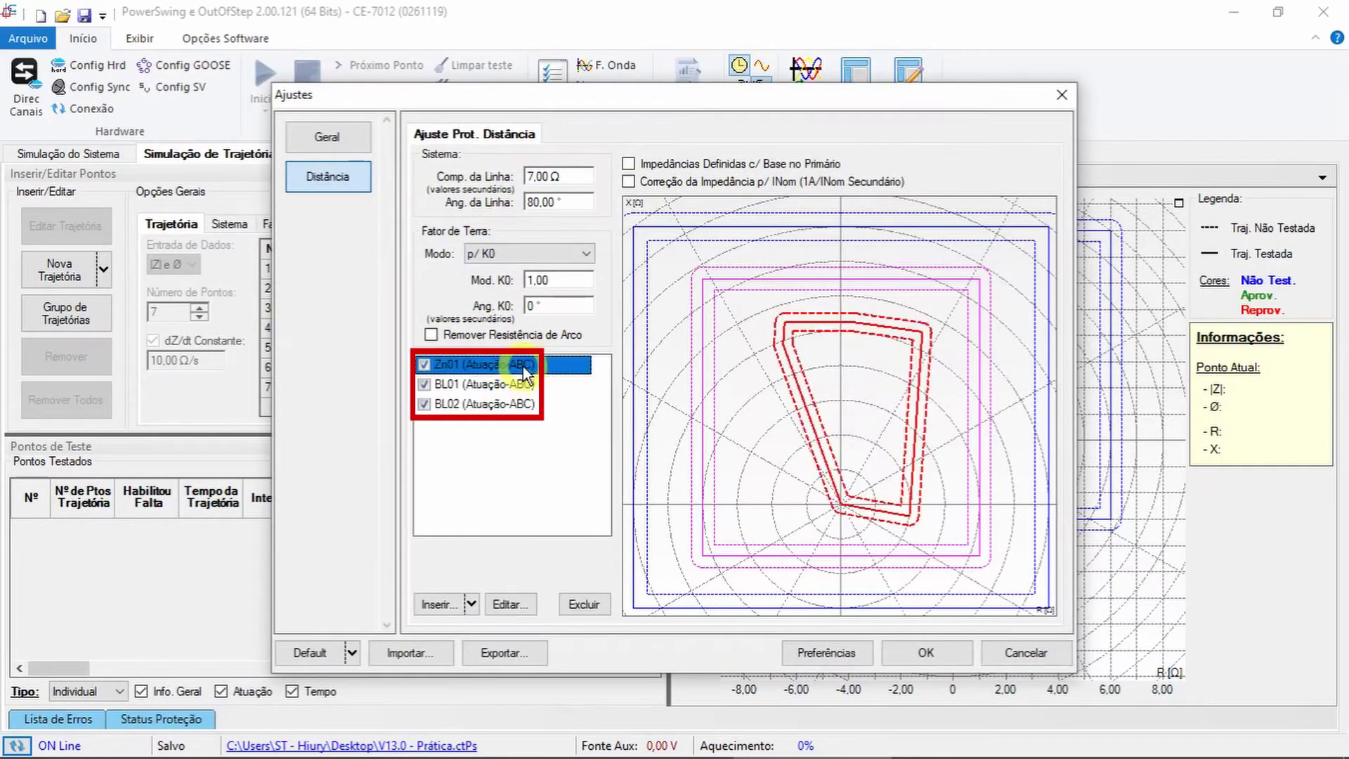
click(510, 605)
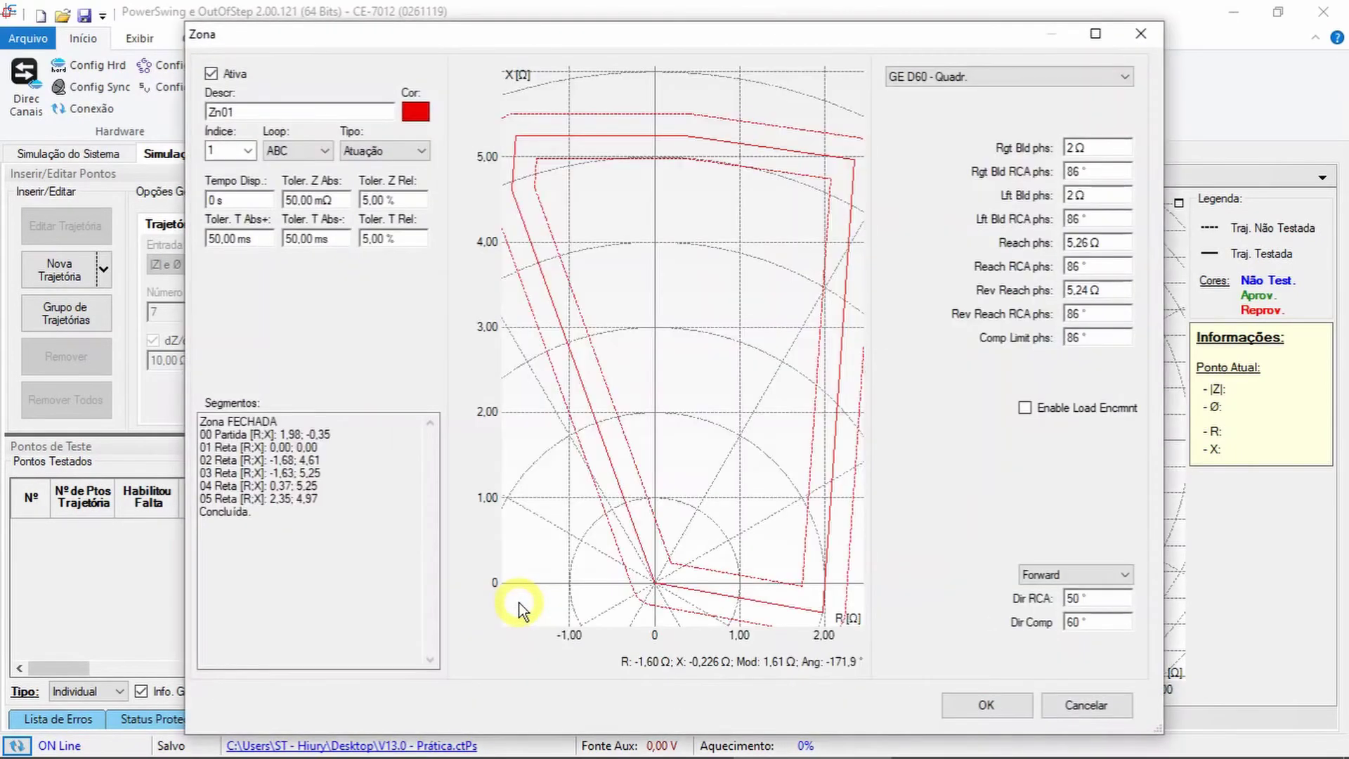
click(1078, 705)
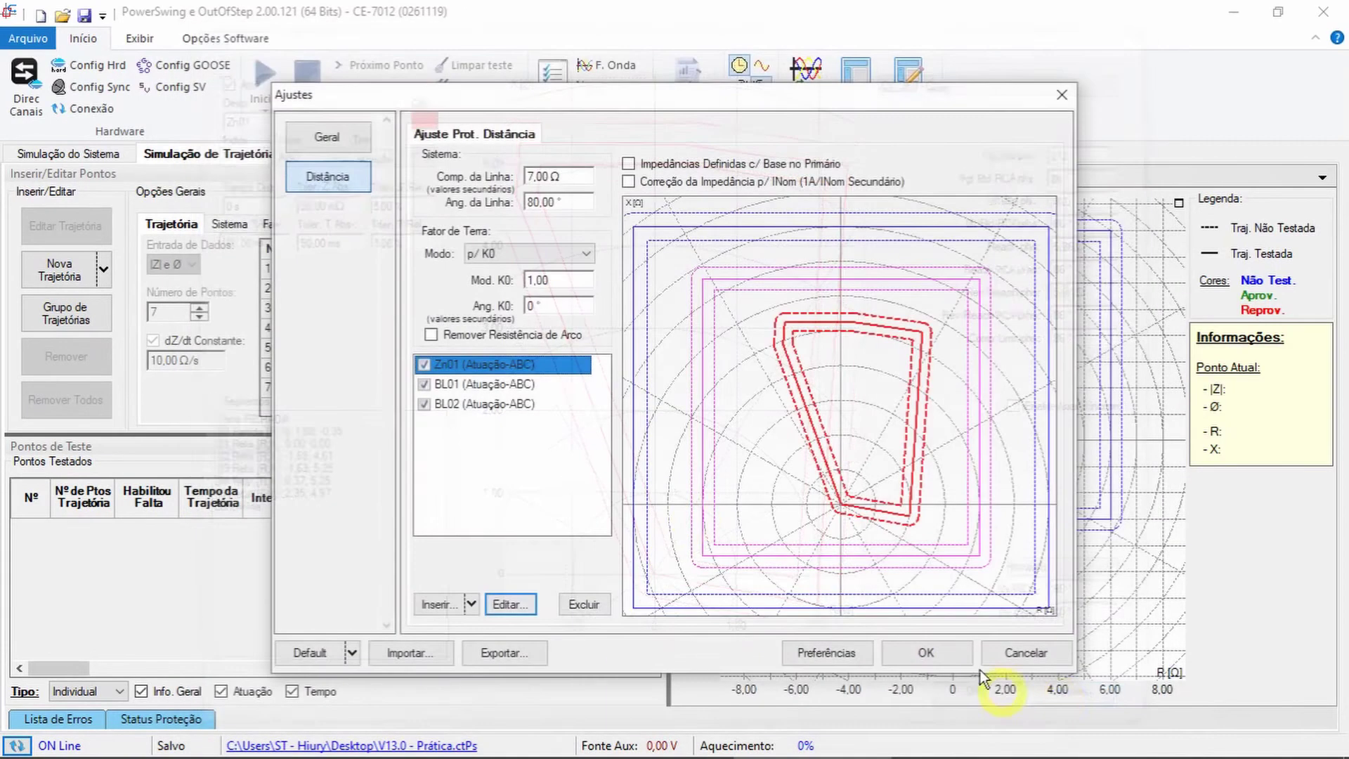
click(520, 383)
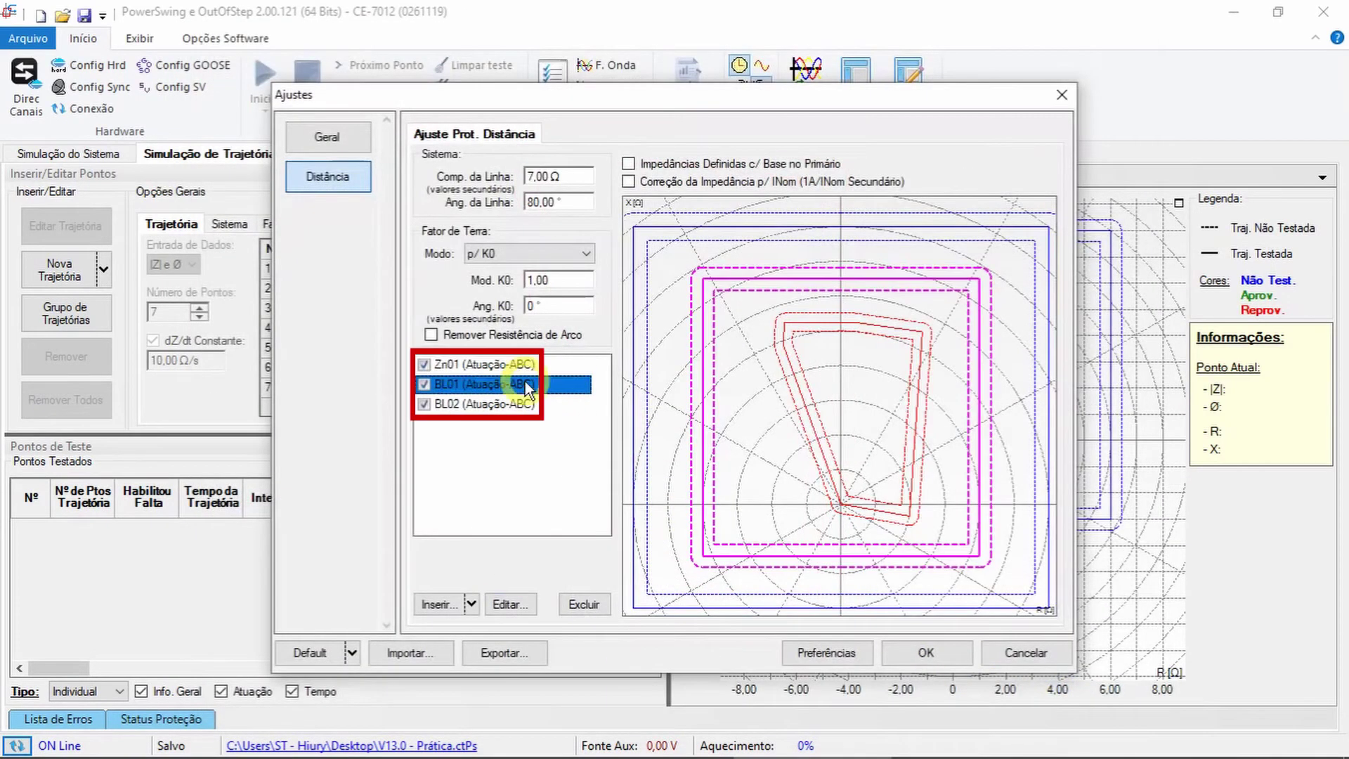
click(531, 603)
click(1086, 705)
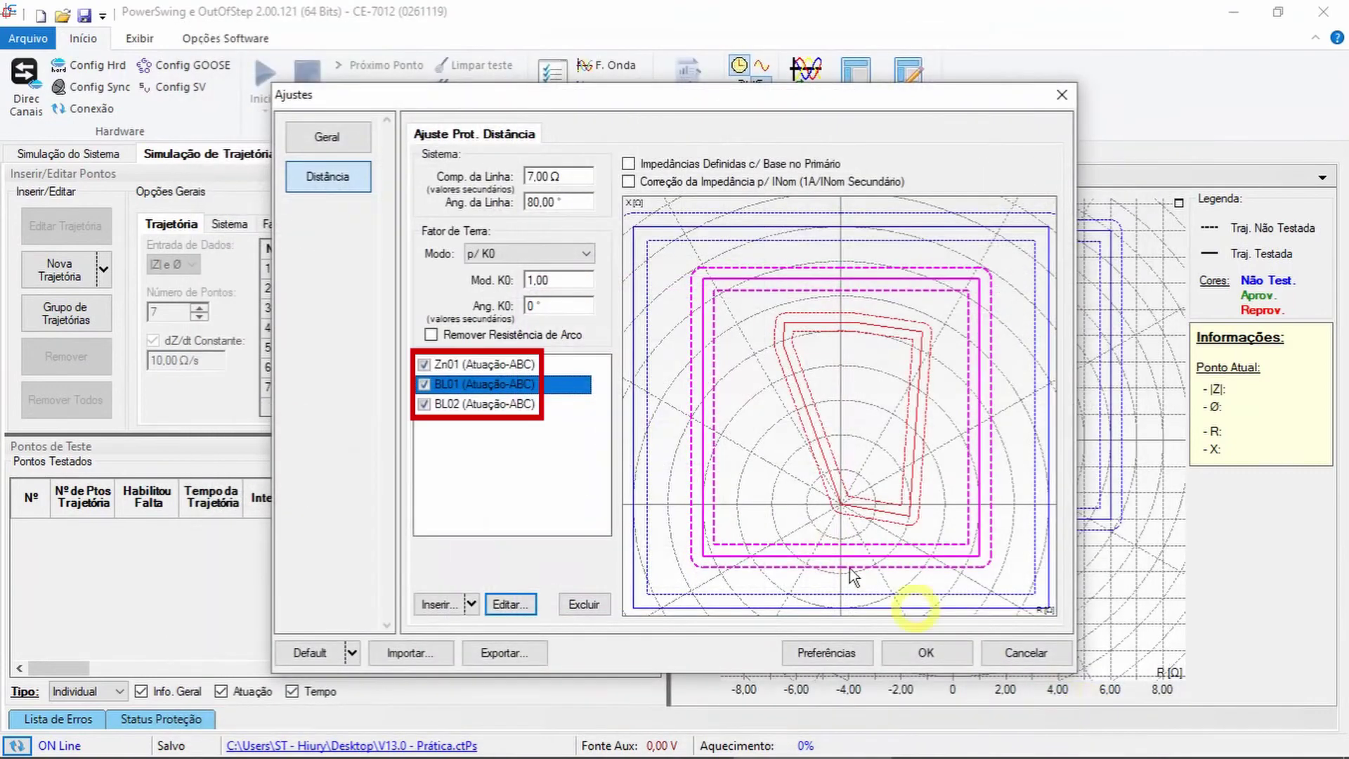
click(532, 408)
click(508, 604)
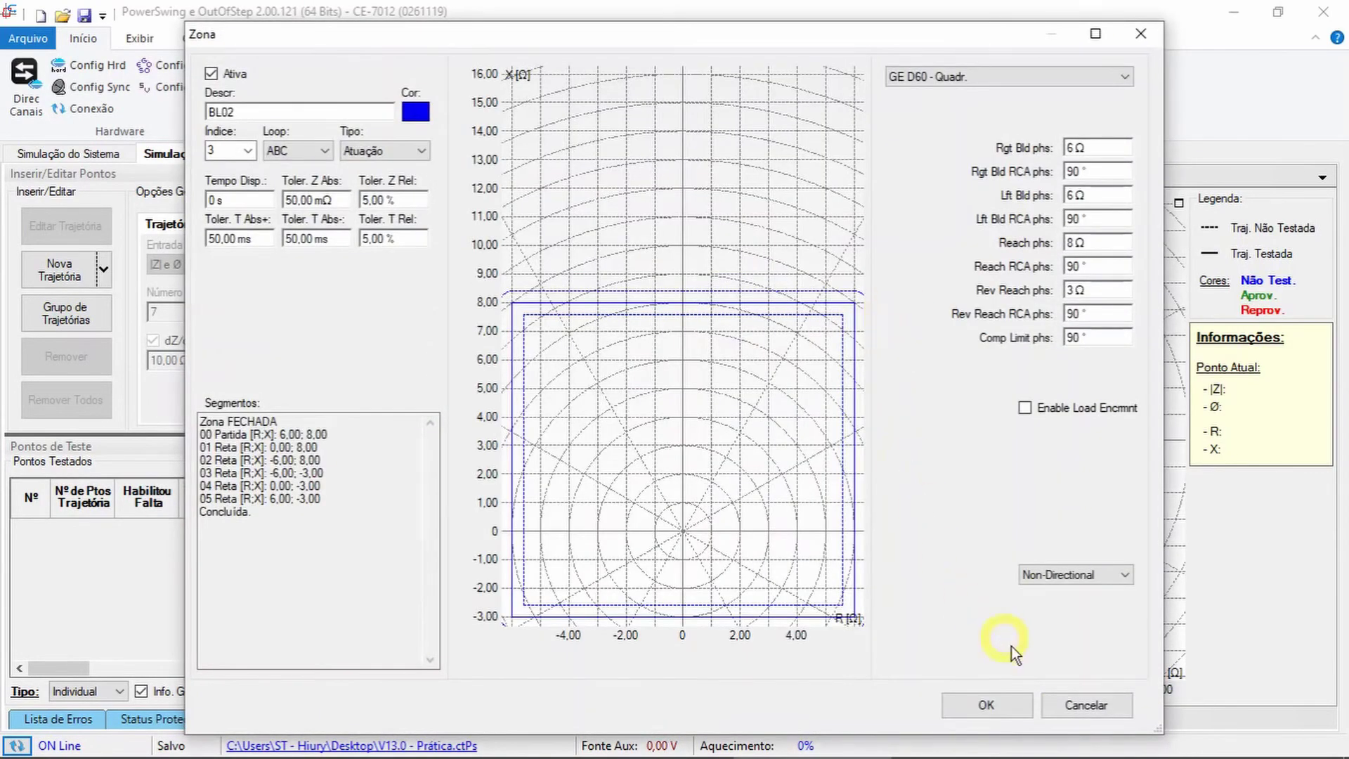
click(1096, 704)
click(948, 652)
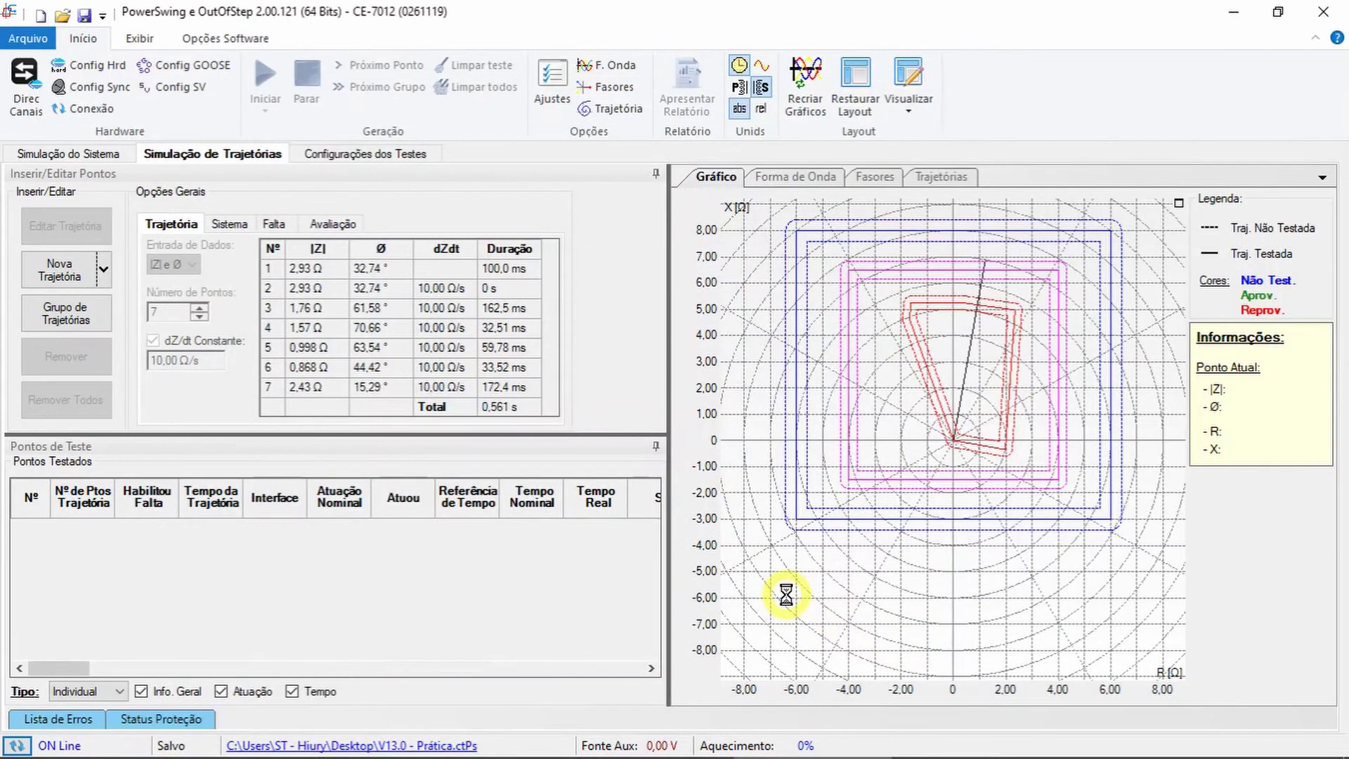
Review the loaded file's test configuration and compare its system simulation and trajectory simulation views.
click(406, 156)
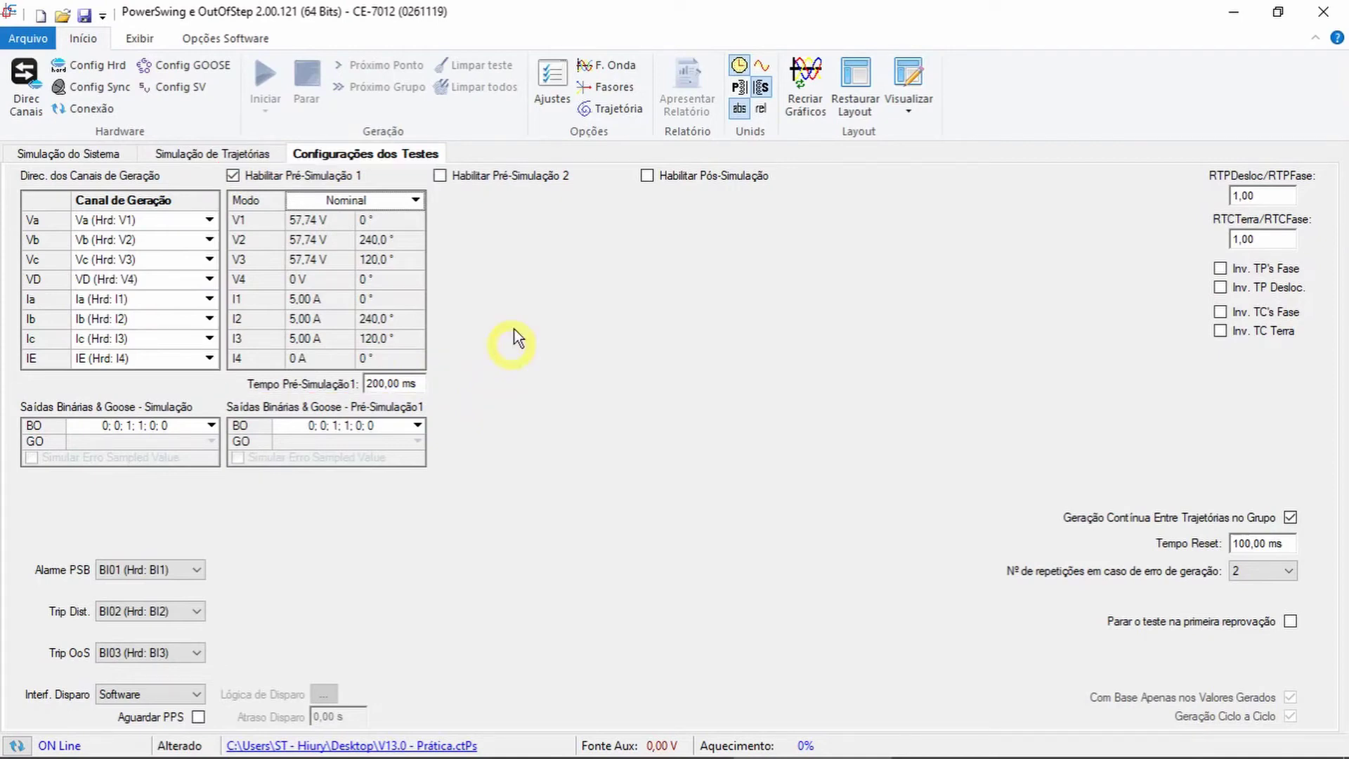
click(79, 154)
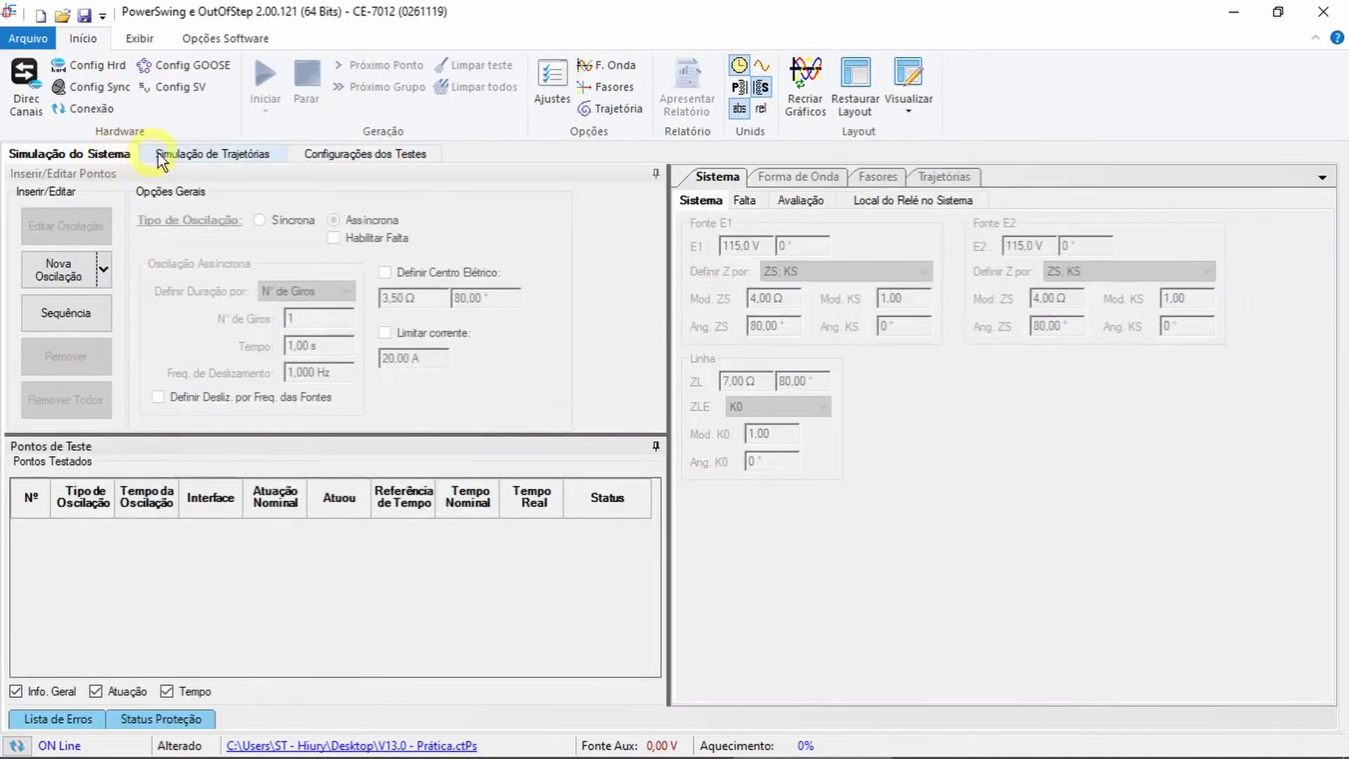
click(184, 156)
click(111, 154)
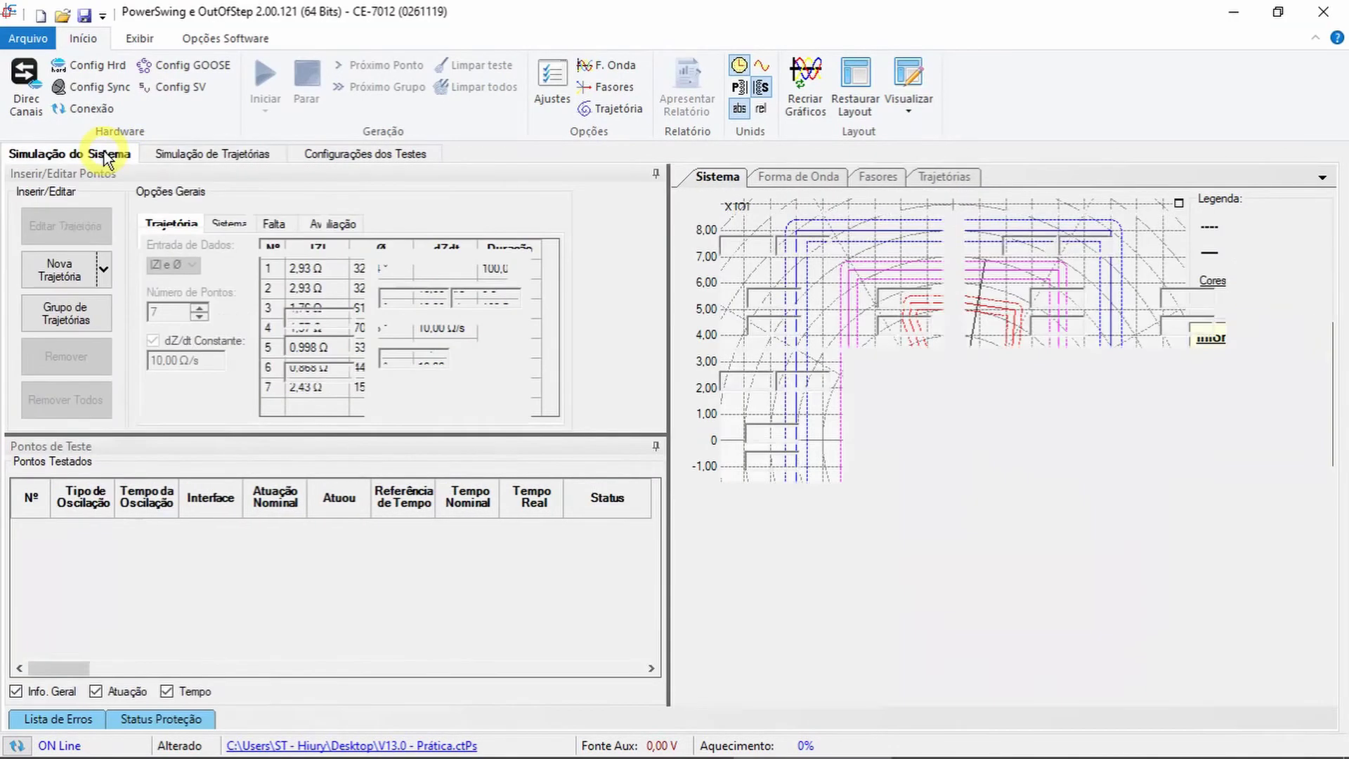
click(214, 157)
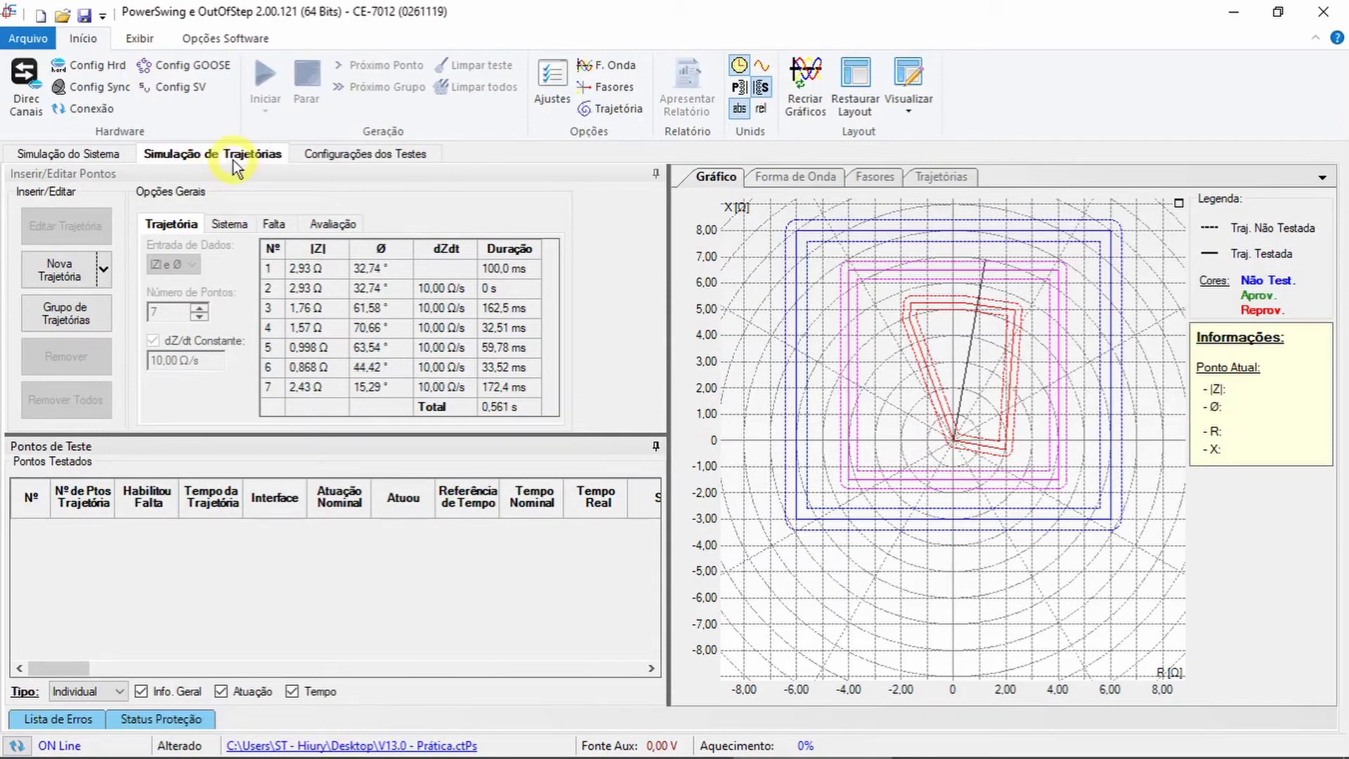
Create a new seven-point trajectory from about 9.49 Ω, 28.52° through both blocking zones into Zn01 and out to about 7.99 Ω, 14.29°.
click(75, 267)
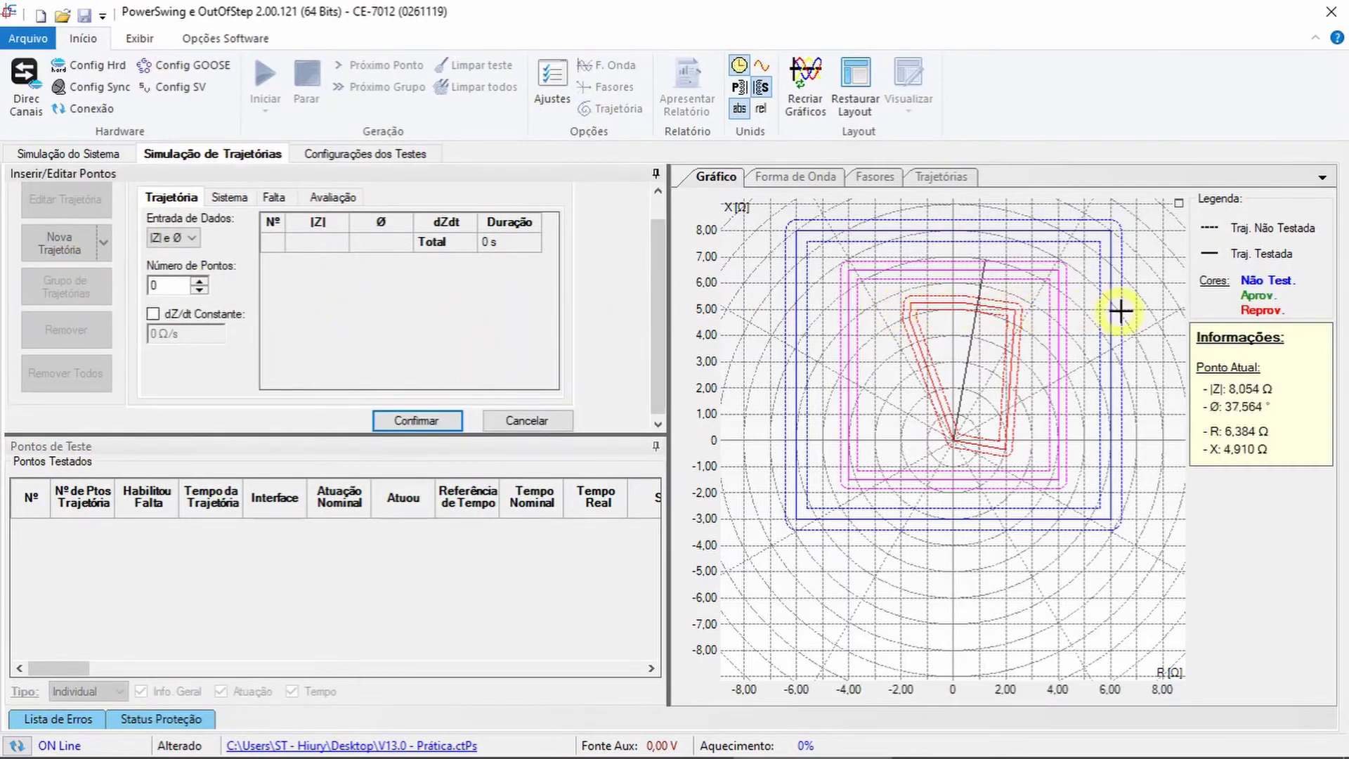
click(1171, 321)
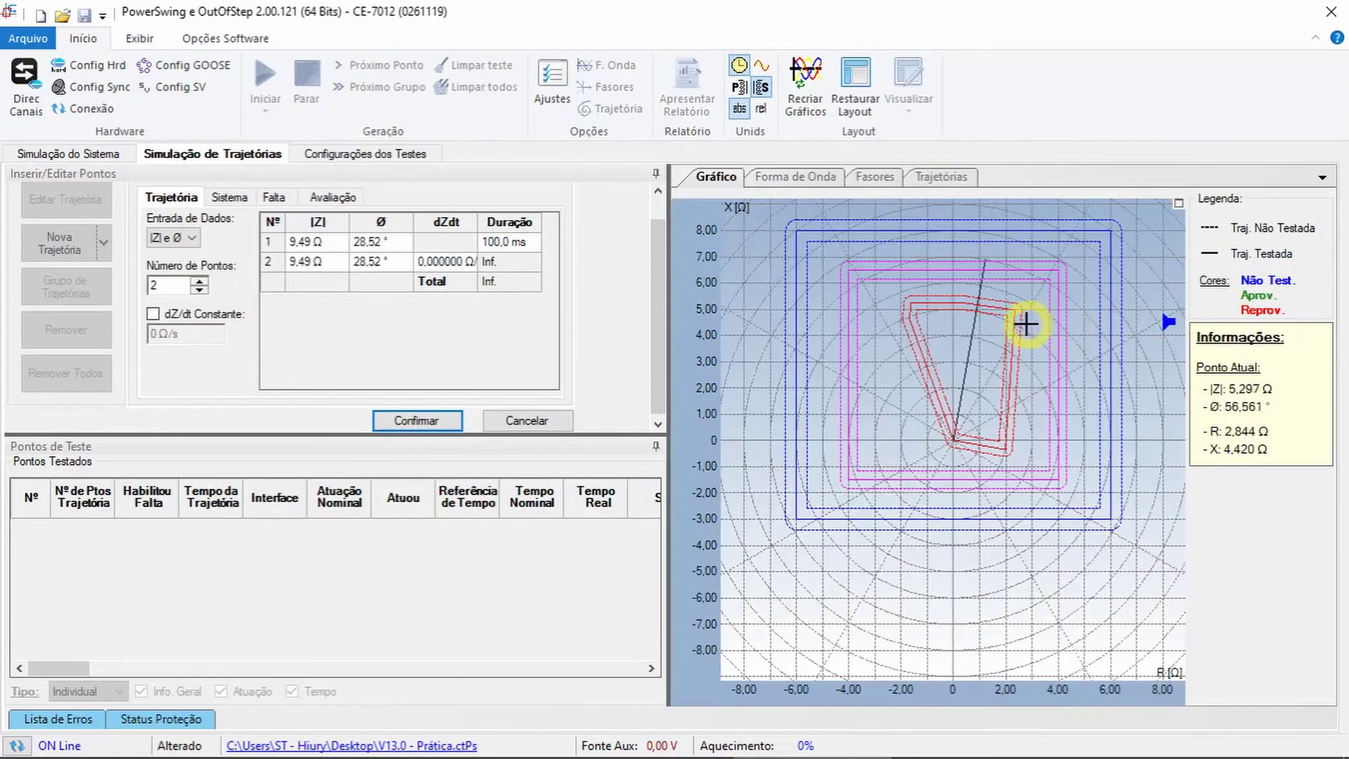
click(1009, 328)
click(989, 332)
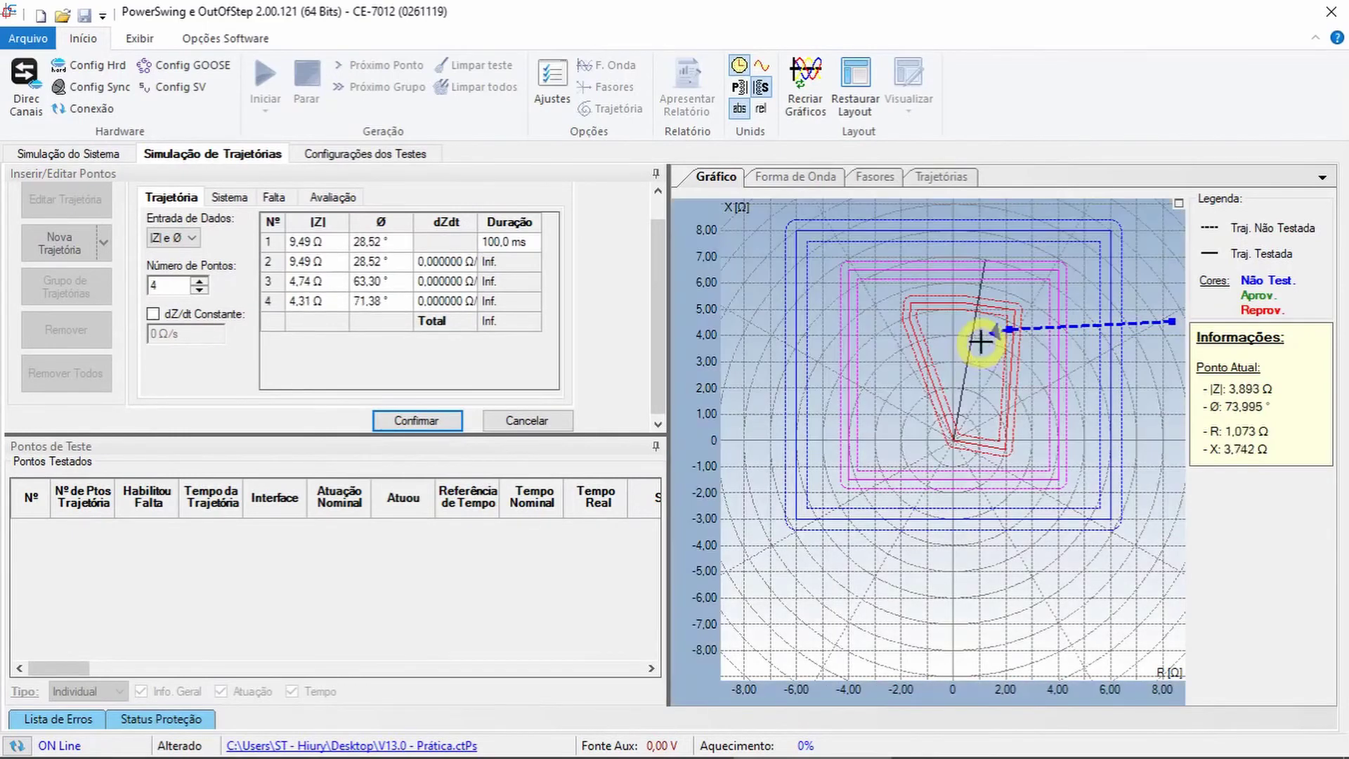
click(975, 362)
click(977, 385)
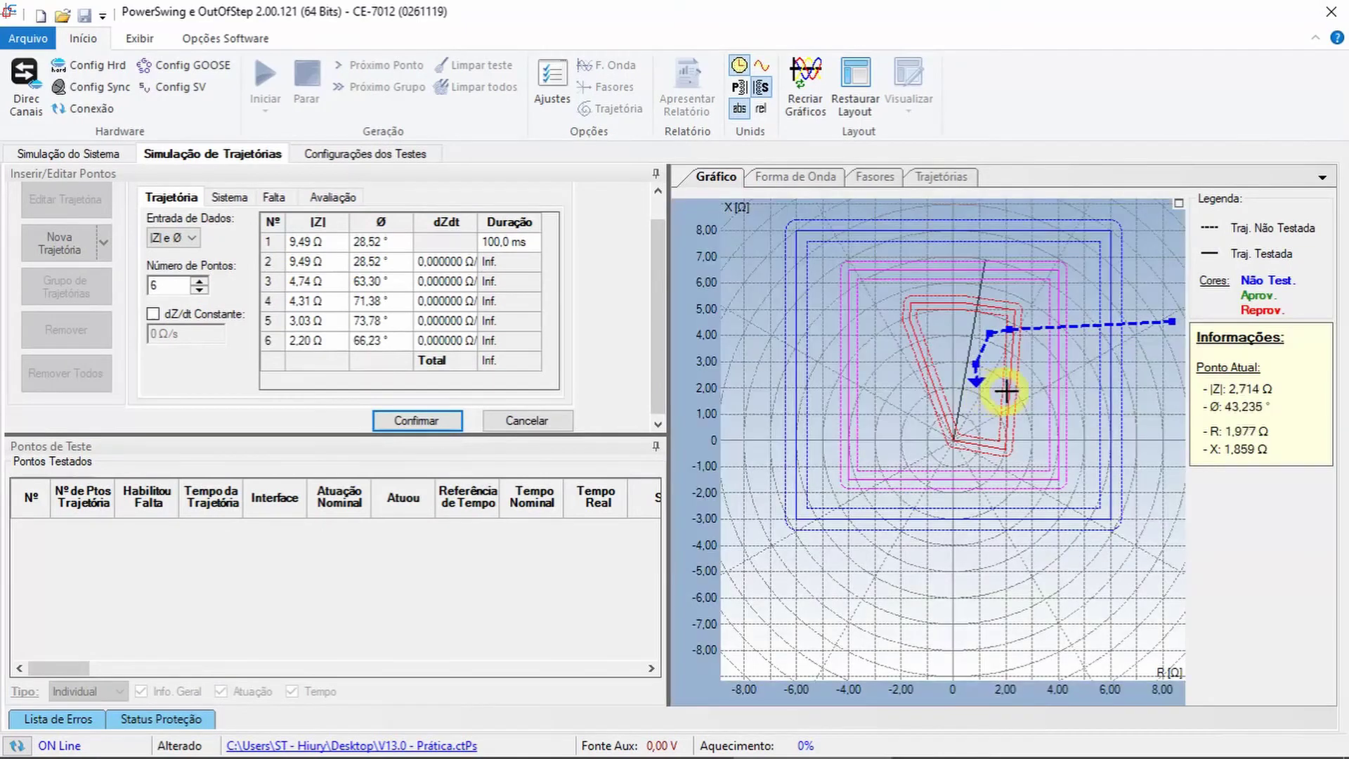
click(1153, 388)
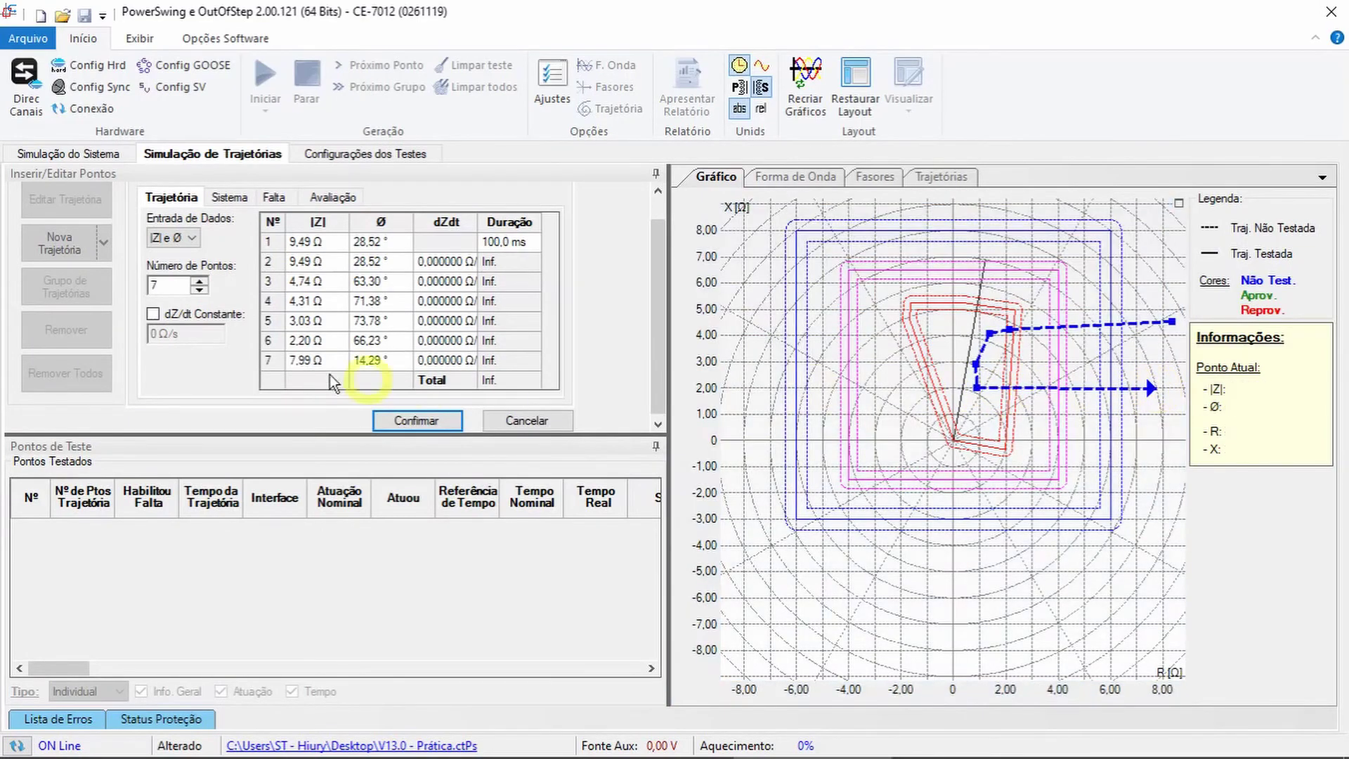
Apply a constant dZ/dt of 20 Ω/s to all segments of the seven-point trajectory.
click(167, 316)
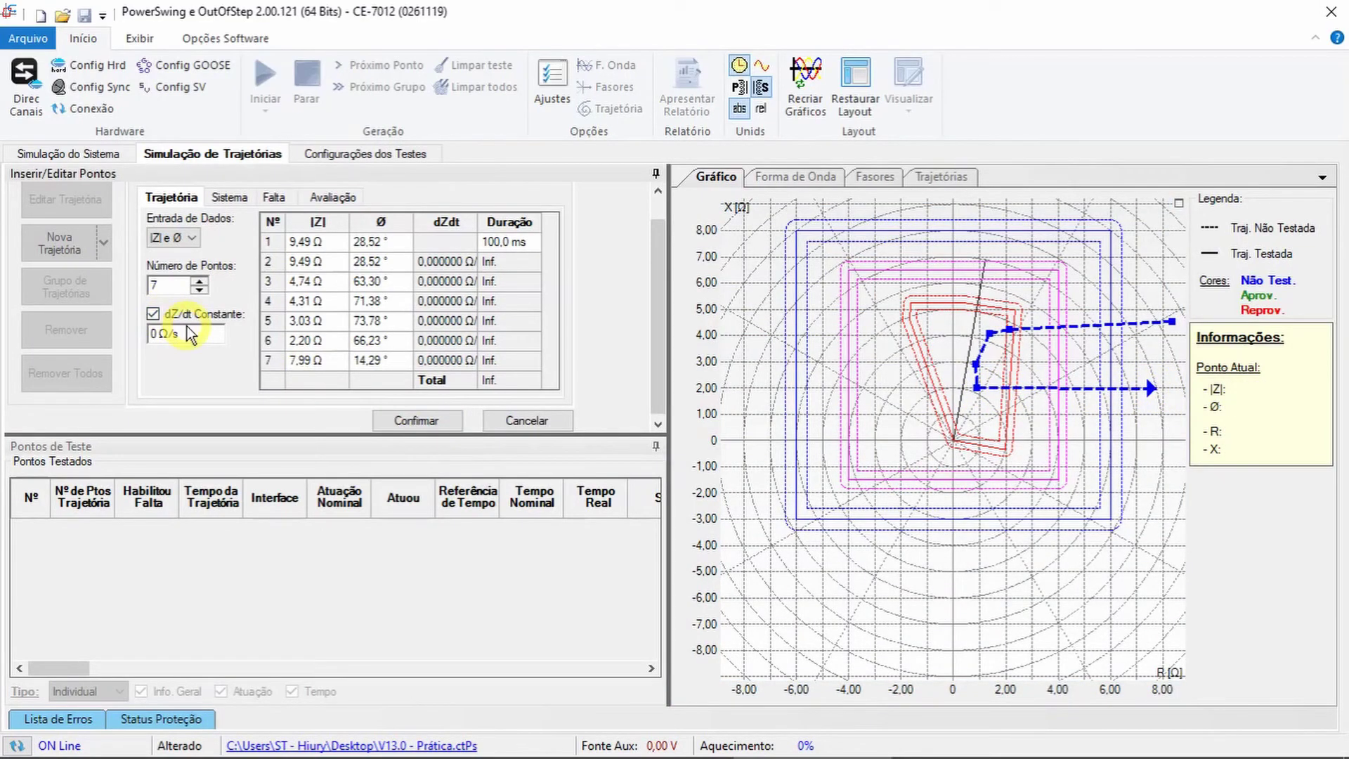
text(20)
key(Return)
Set the seven-point trajectory's evaluation to expect operation on the Alarme PSB interface without time evaluation, and confirm the trajectory.
click(232, 199)
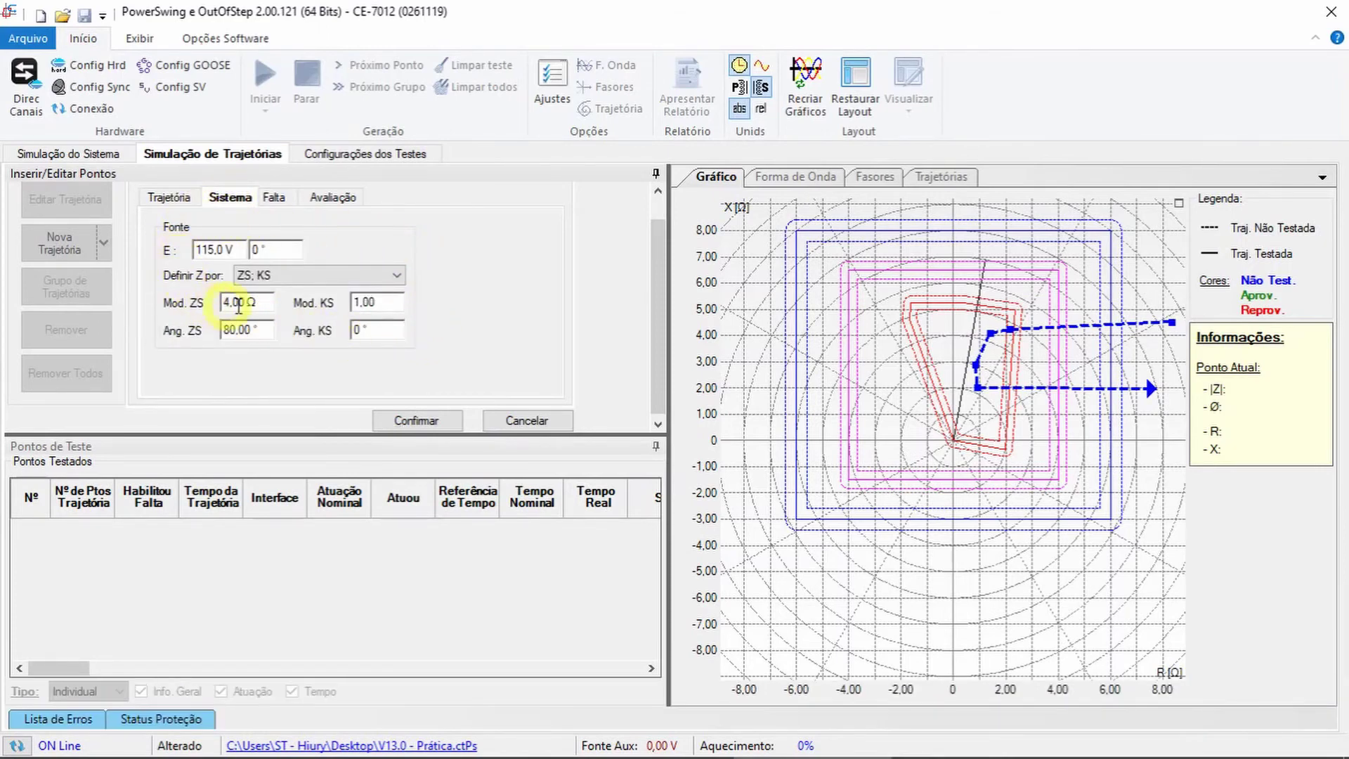
click(331, 200)
click(273, 232)
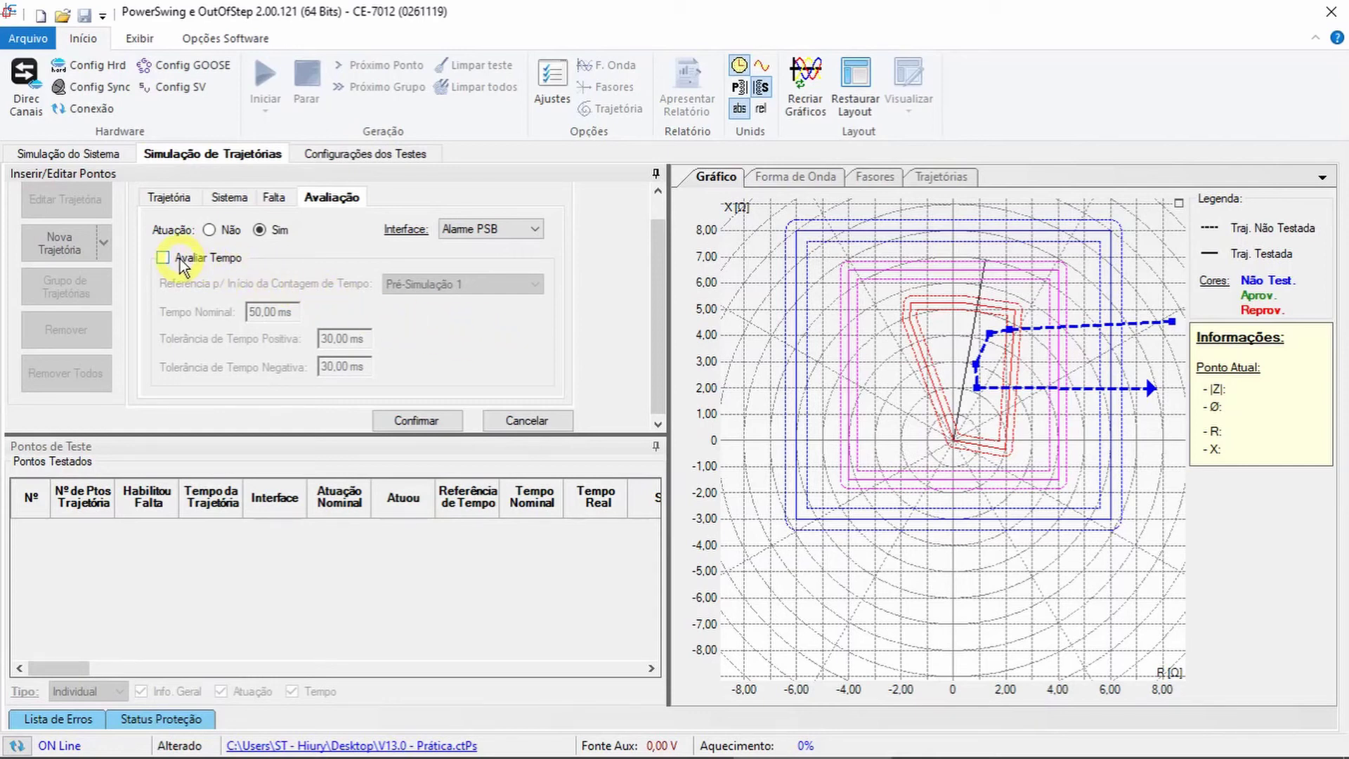
click(440, 412)
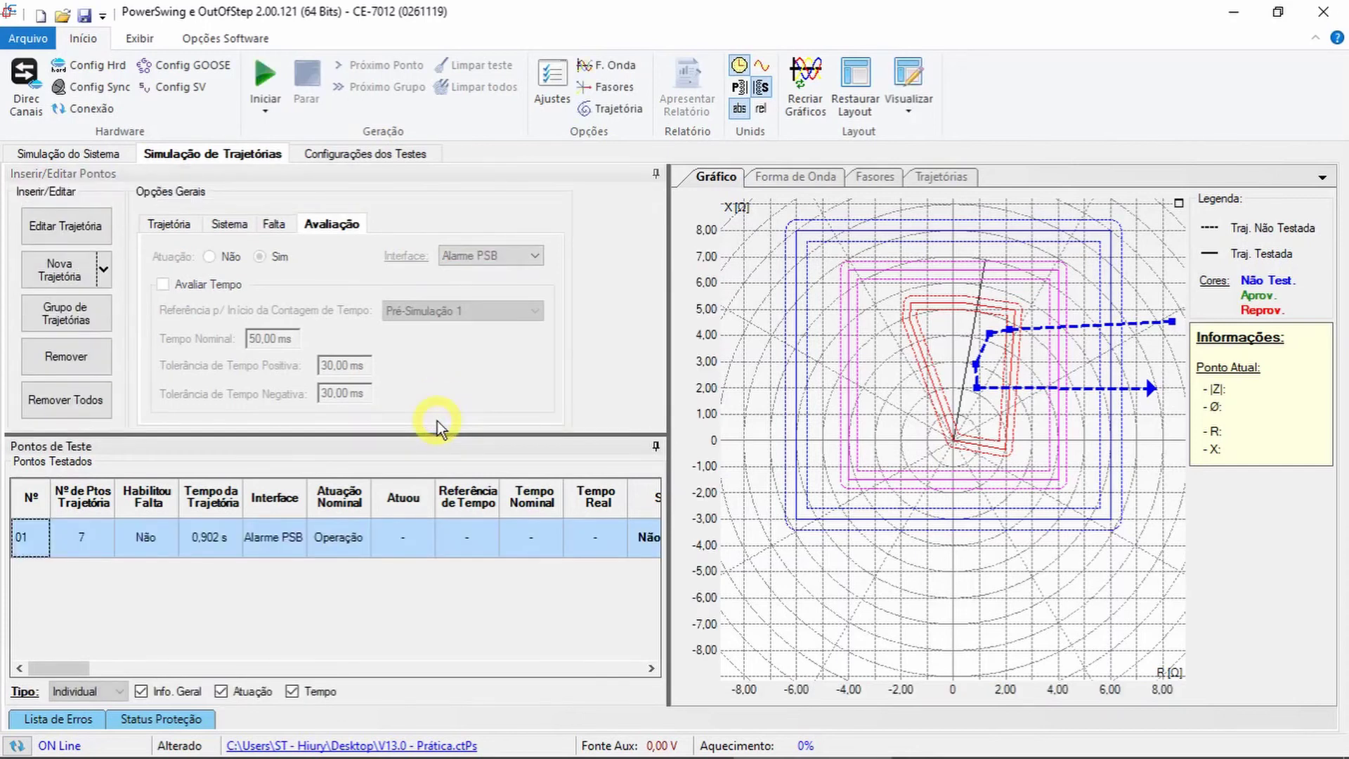
Create a new eight-point trajectory from about 8.73 Ω, 21.61° straight across the blocking zones and Zn01 to about 8.78 Ω, 149.8°.
click(75, 277)
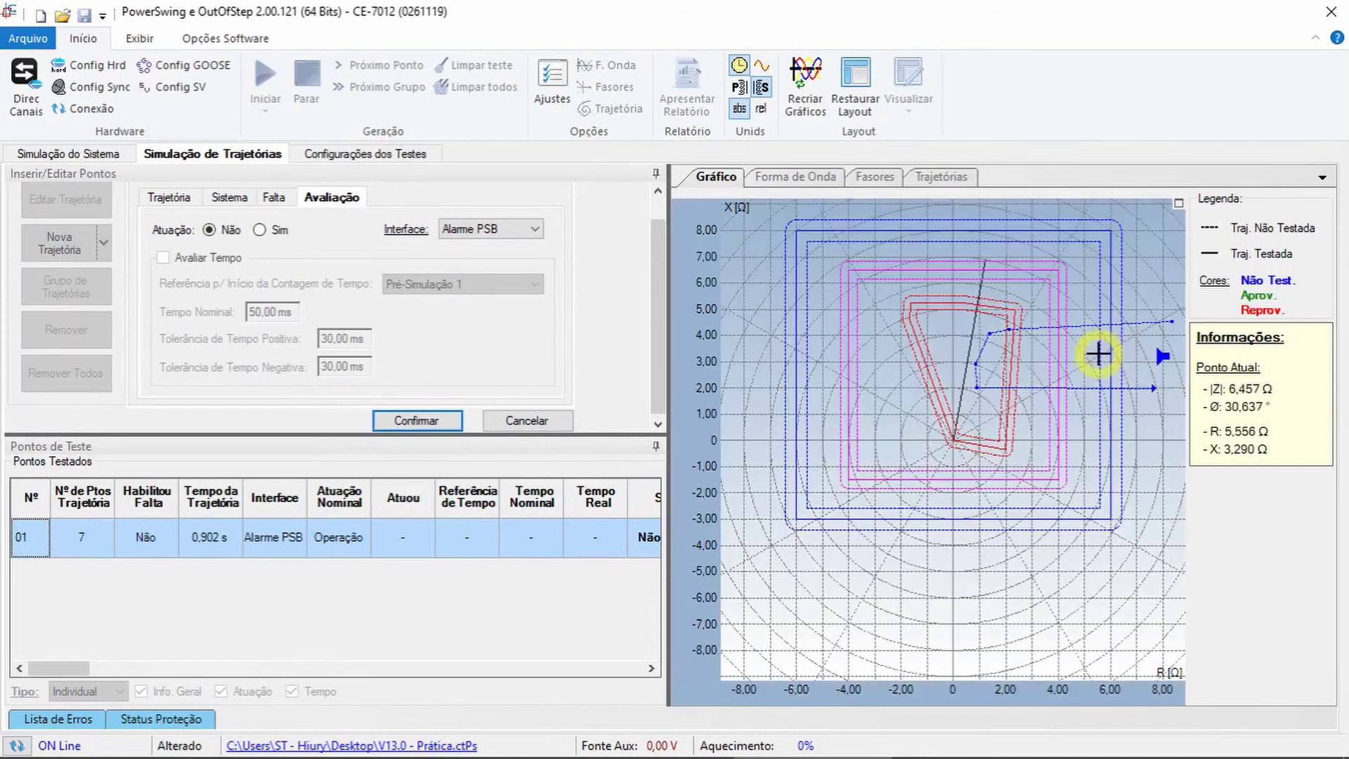
click(1079, 358)
click(1003, 364)
click(919, 370)
click(874, 361)
click(821, 351)
click(759, 325)
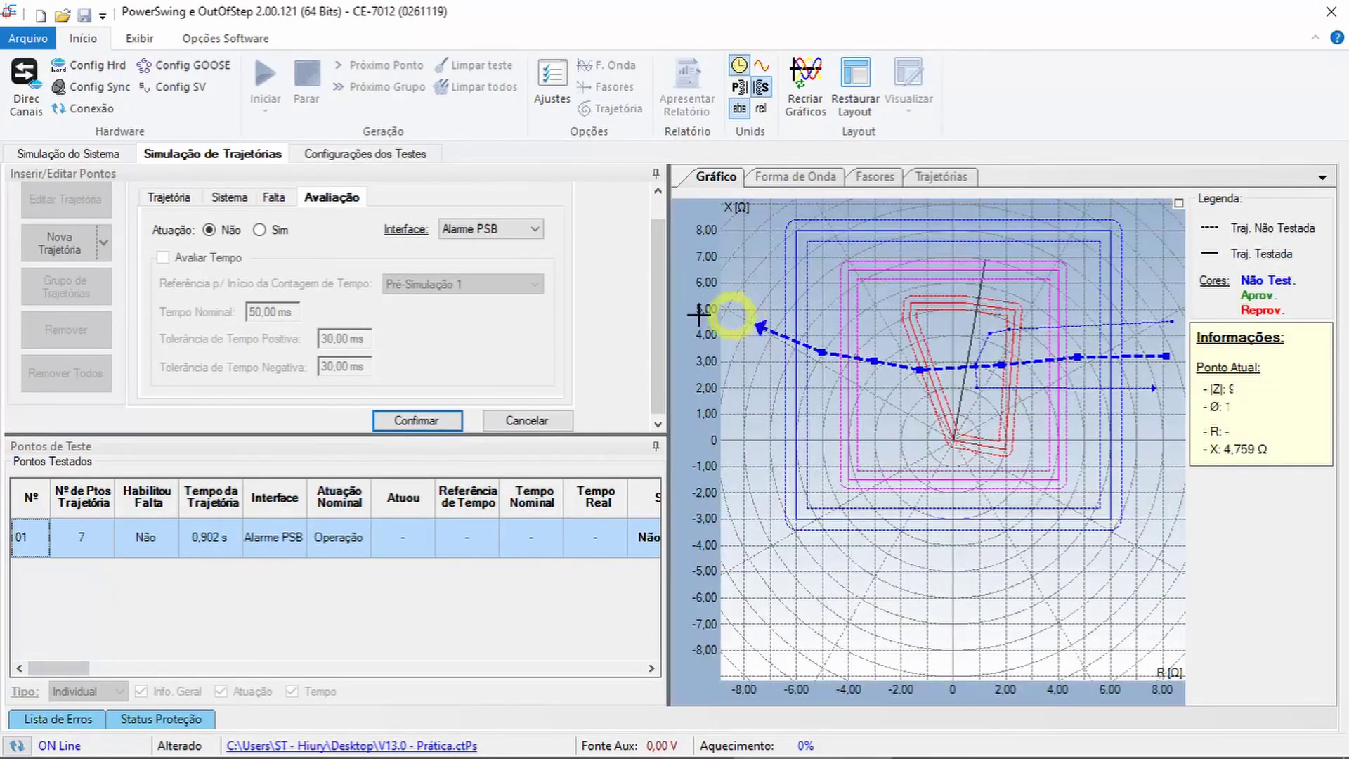
Apply a constant dZ/dt of 20 Ω/s to the eight-point trajectory.
click(168, 197)
click(152, 314)
click(198, 333)
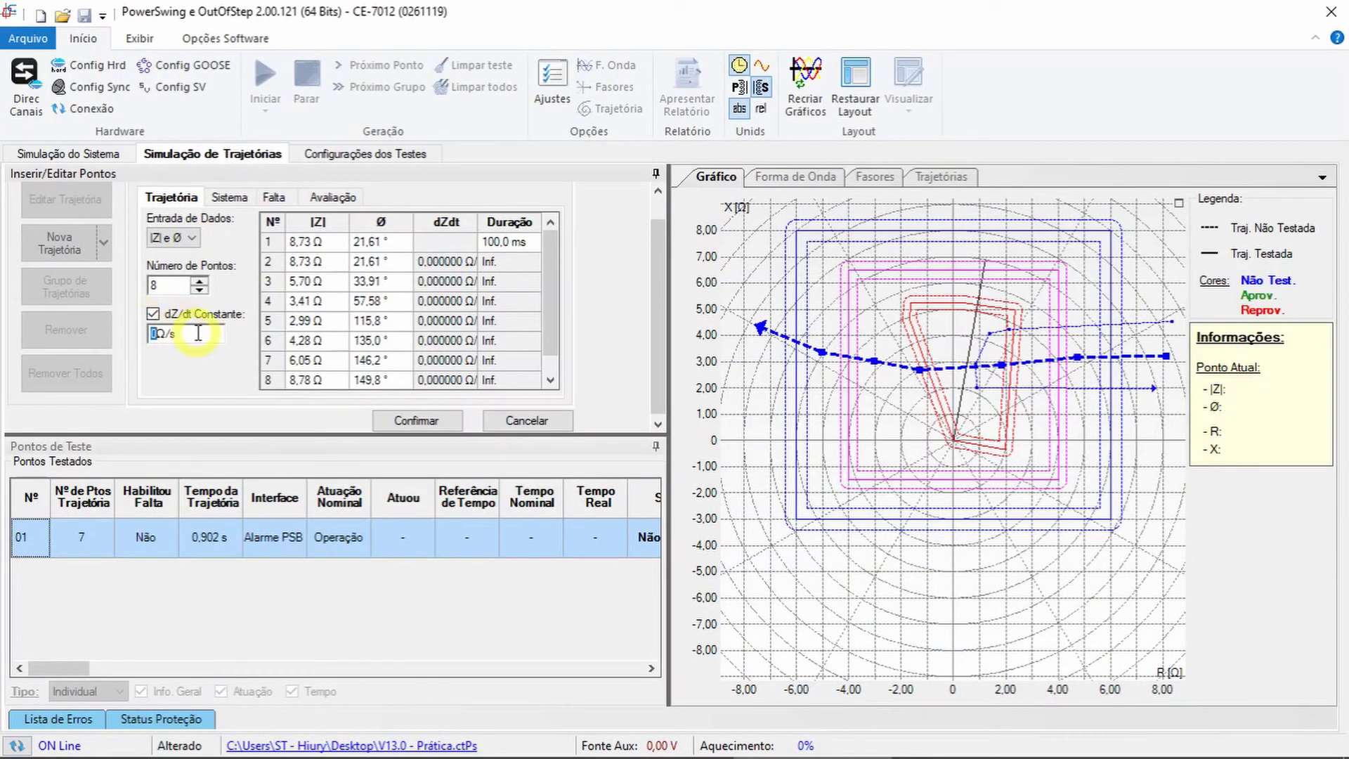
text(20)
key(Tab)
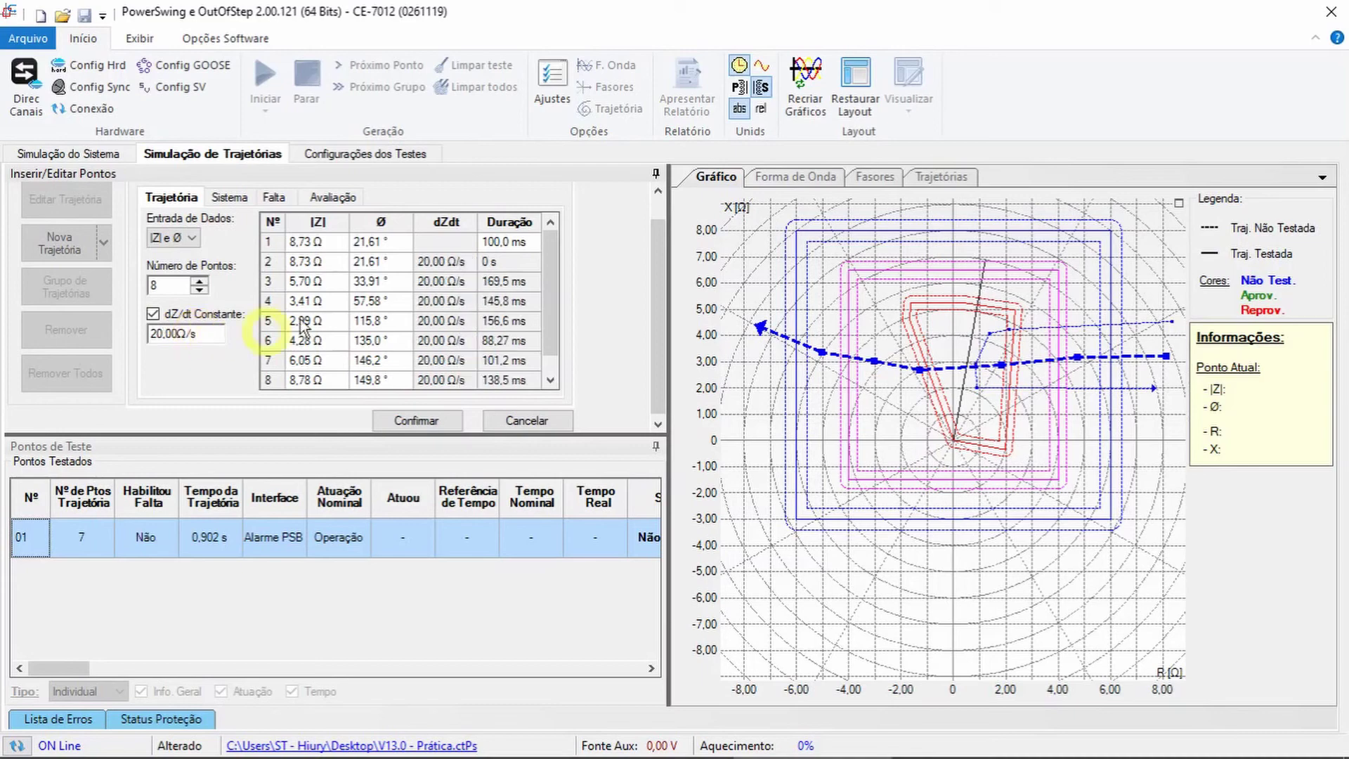
Set the eight-point trajectory's evaluation to expect operation on the Trip OoS interface, and confirm the trajectory.
click(332, 197)
click(517, 229)
click(462, 272)
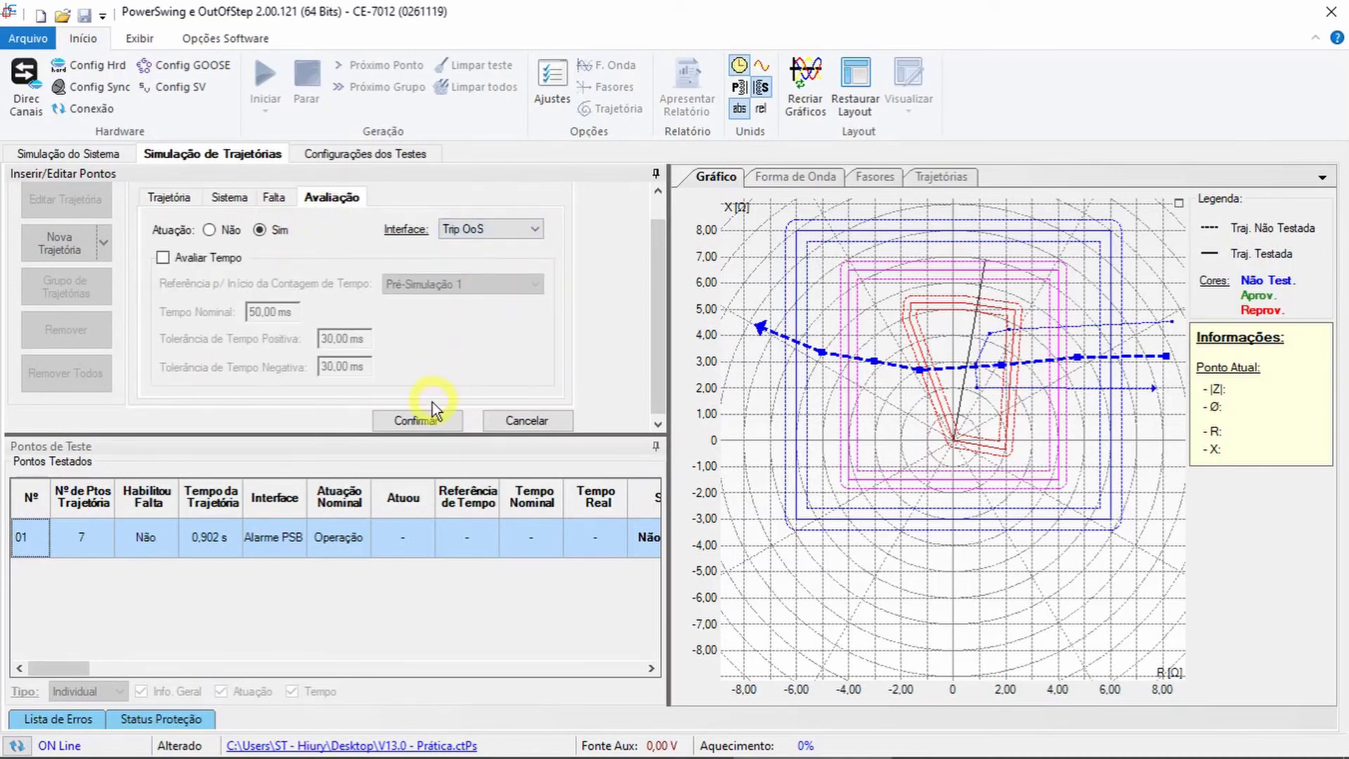
click(422, 419)
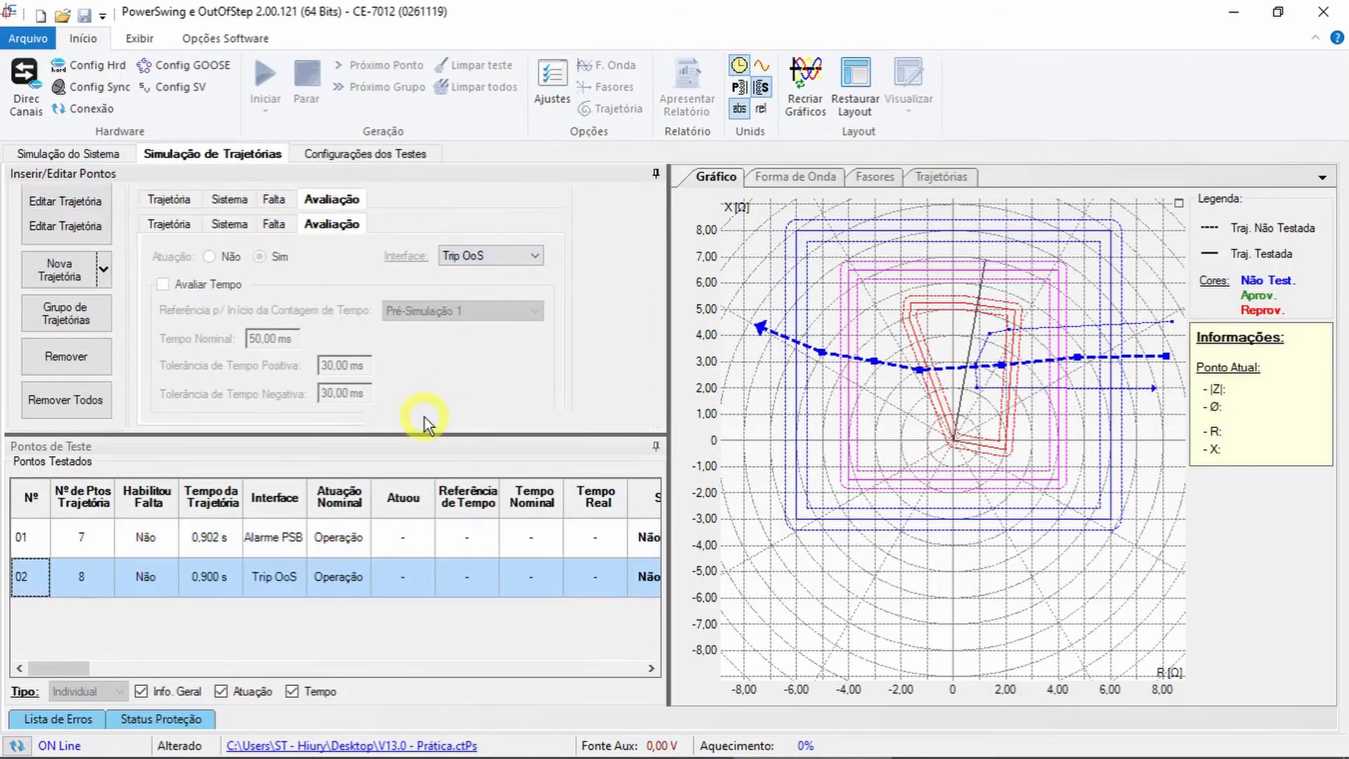
Examine the second trajectory's points and its impedance plots with the second time cursor at 0.411, then return to the impedance graph.
click(183, 223)
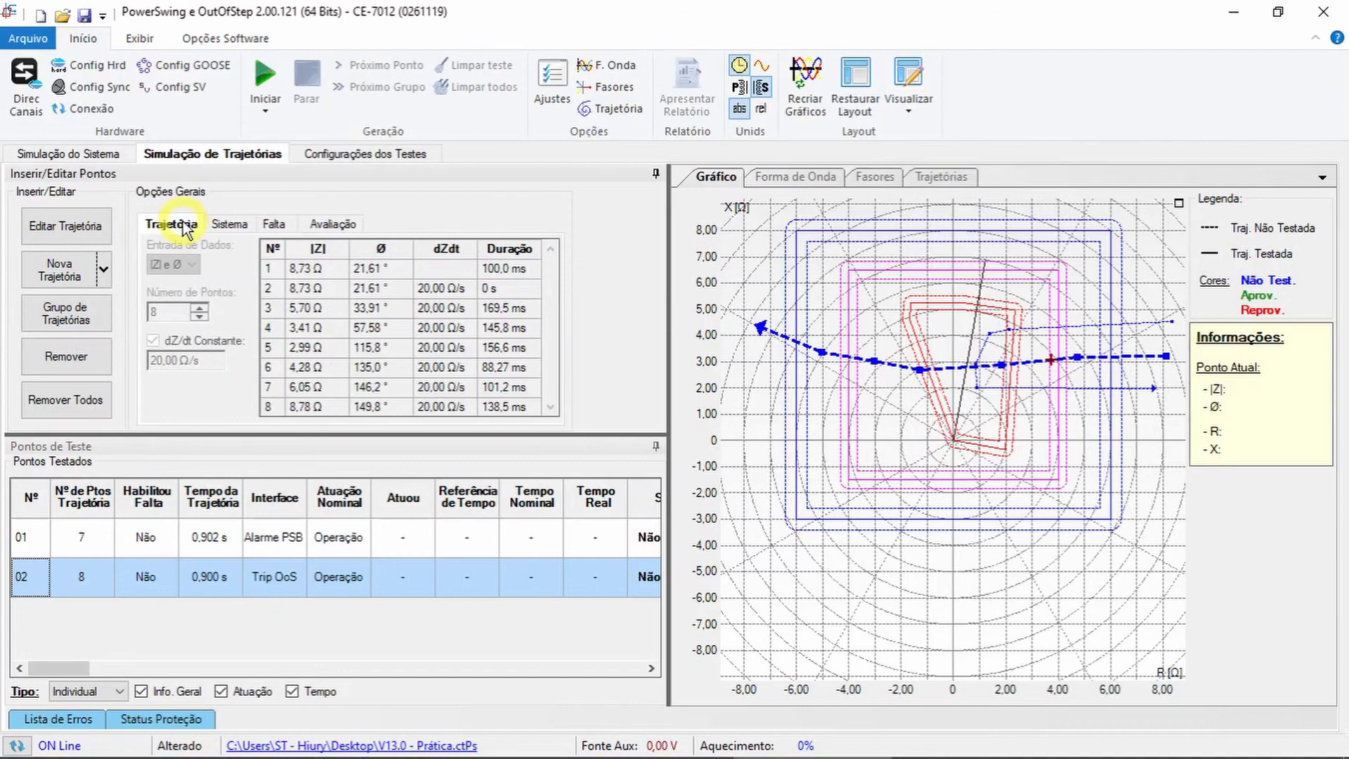
click(942, 177)
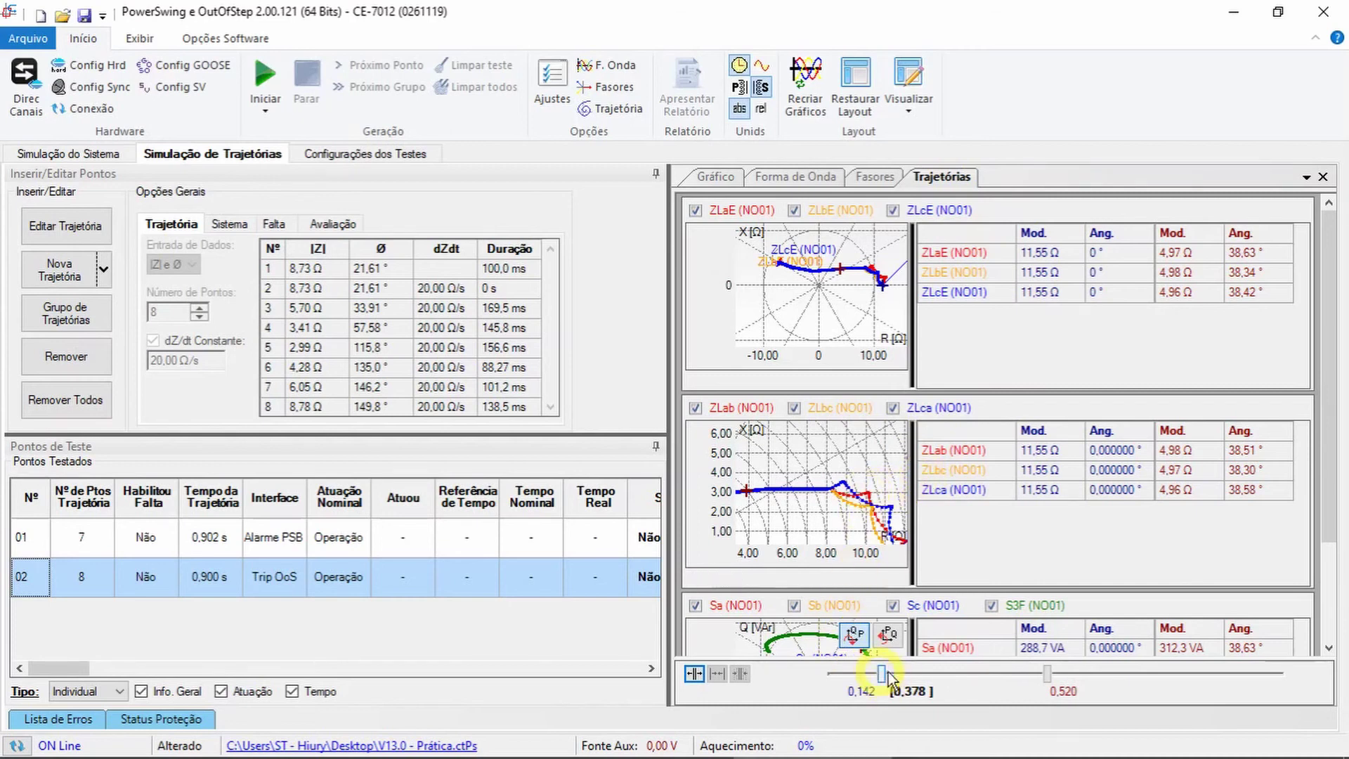
drag(1047, 676, 1001, 675)
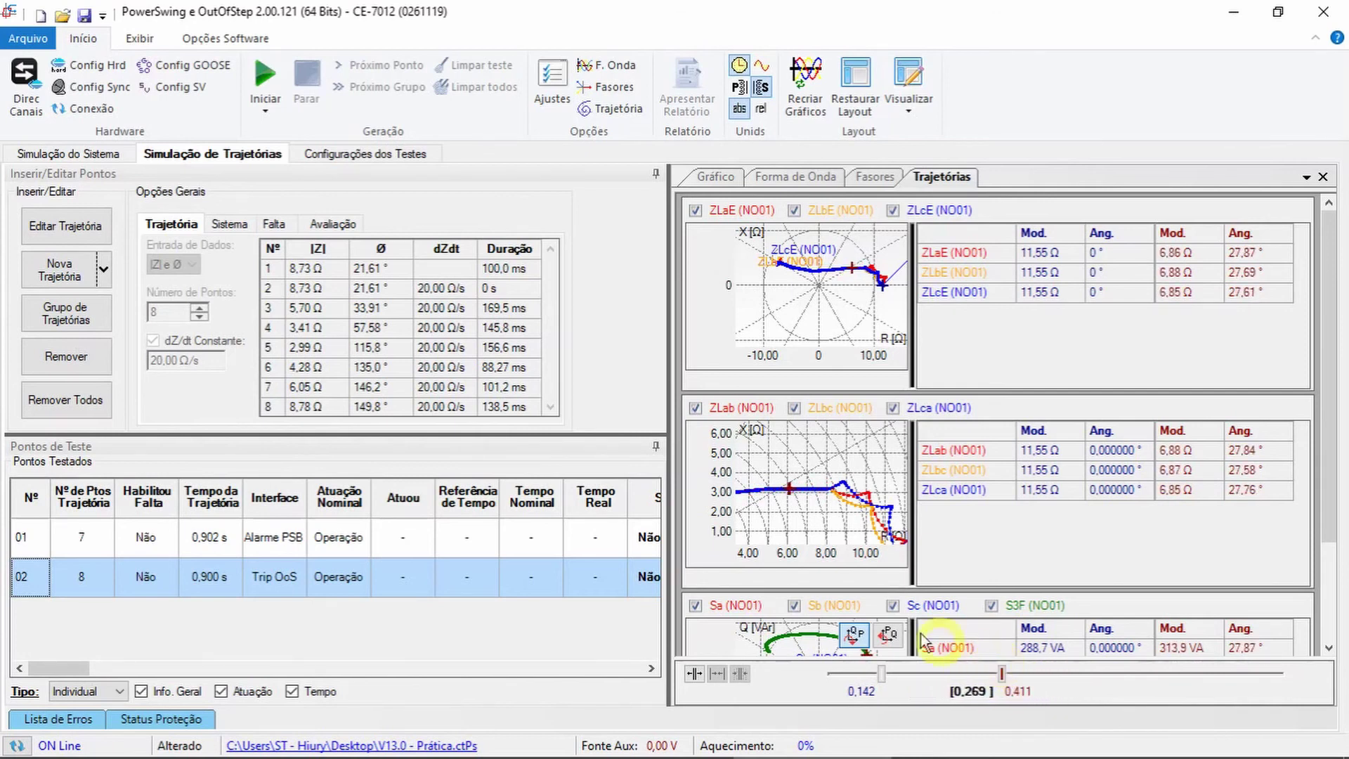
click(716, 176)
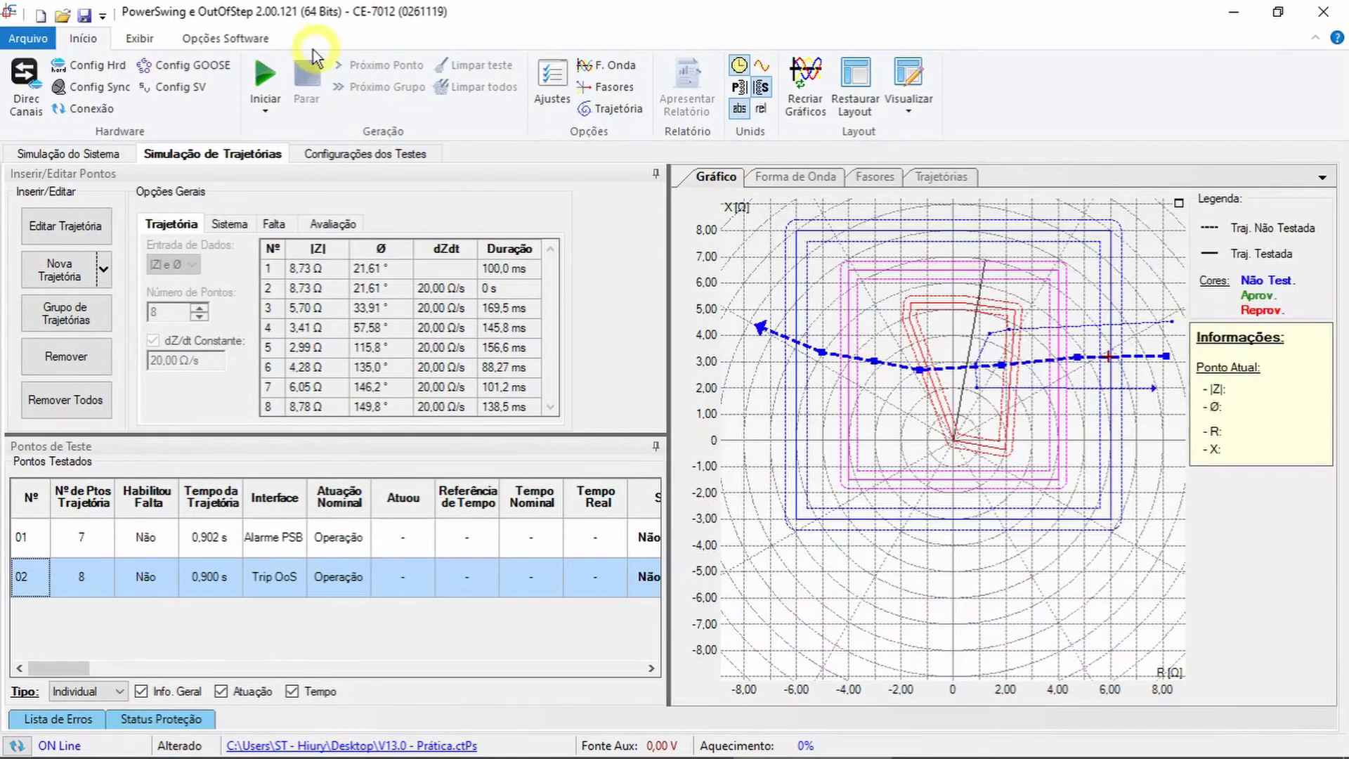
Run both trajectory tests and review their results without the time columns, including trajectory 01's impedance plots.
click(265, 74)
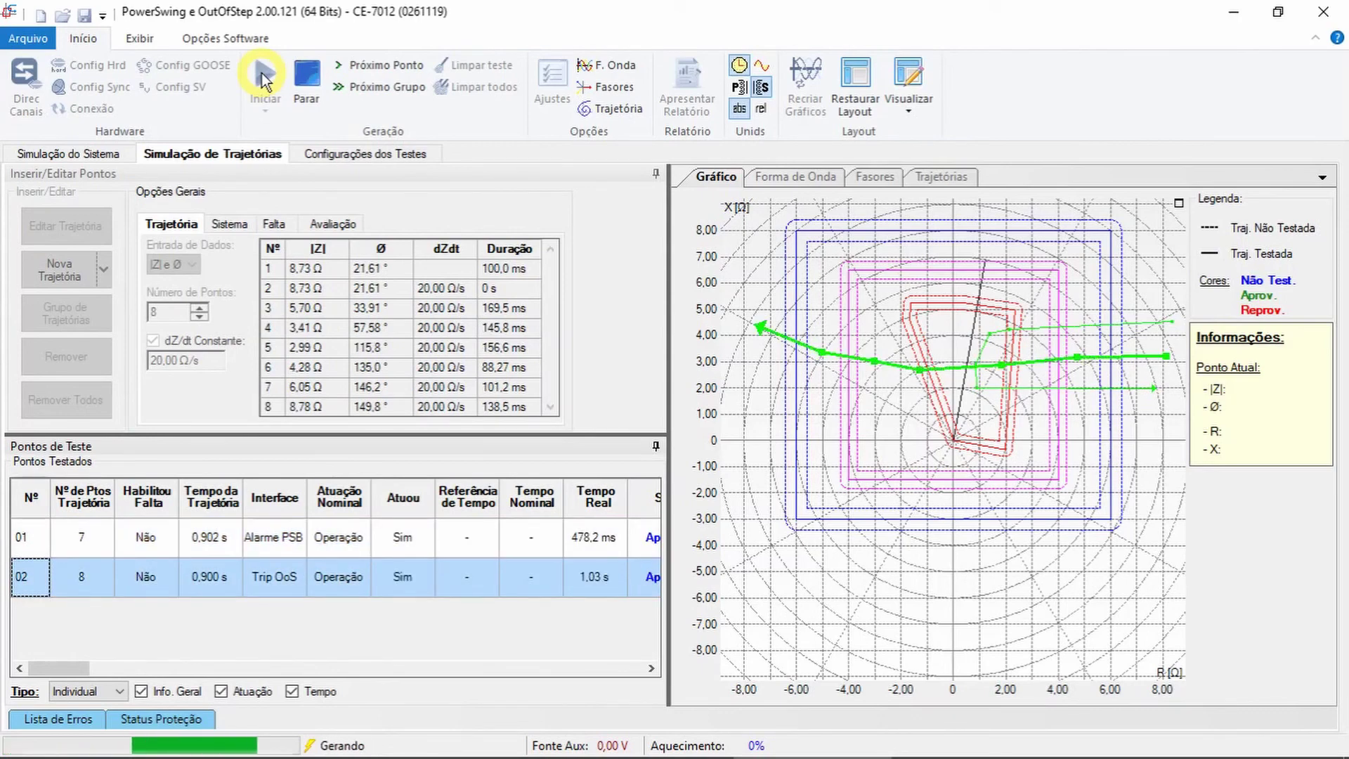
click(293, 691)
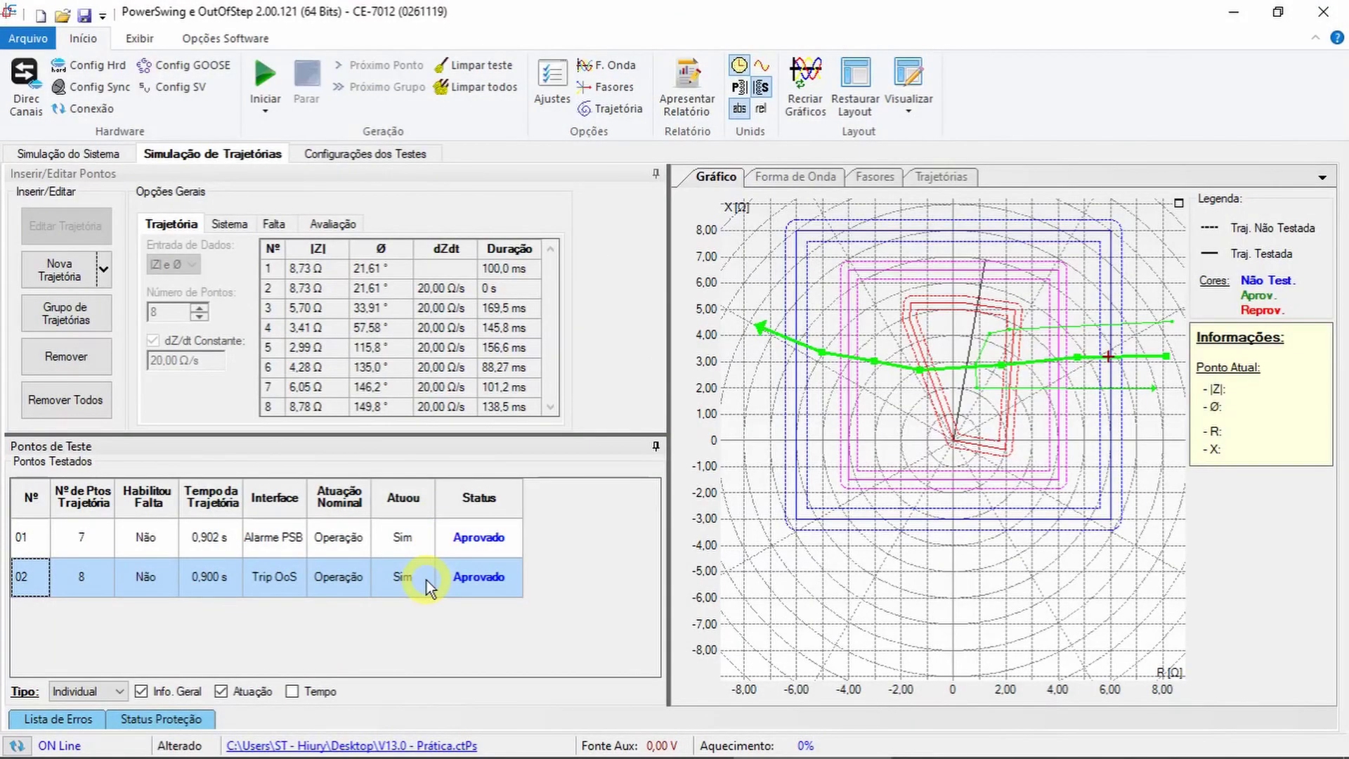
click(481, 543)
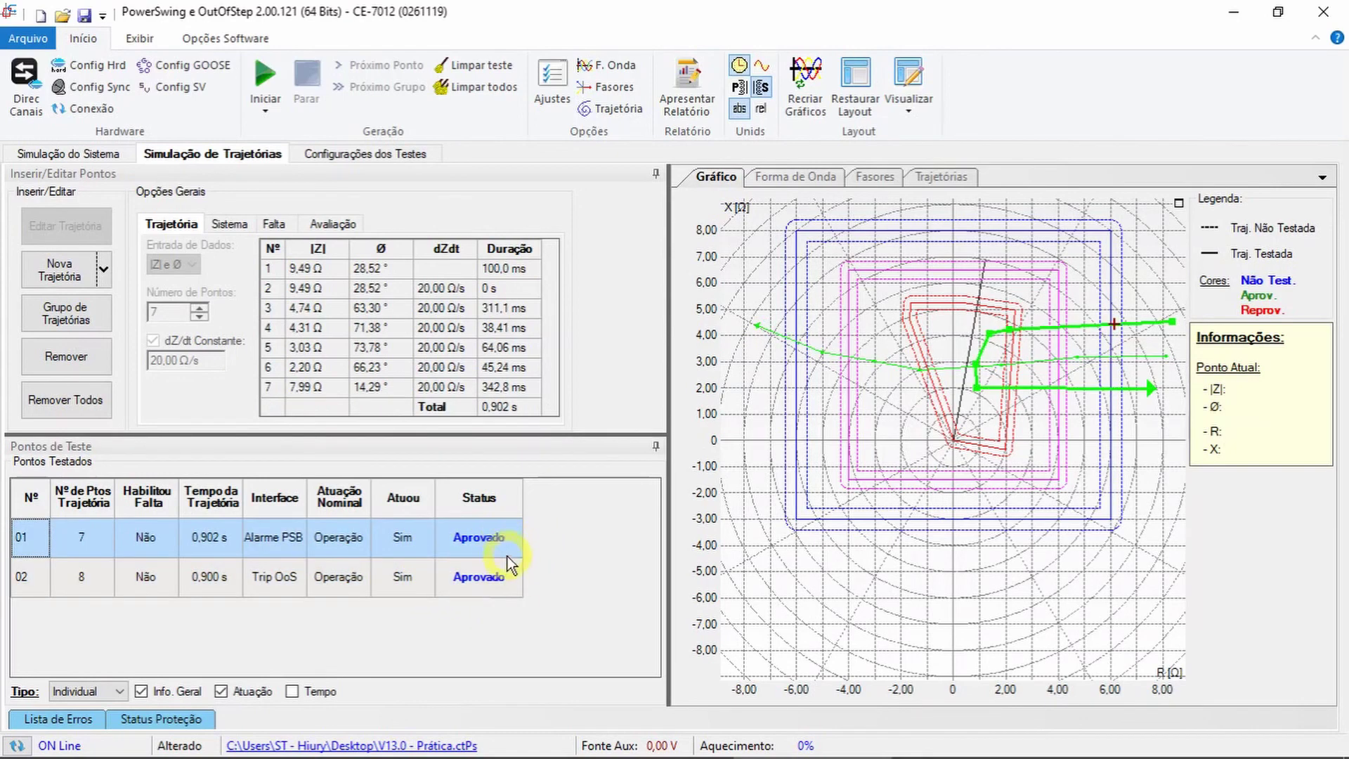
click(939, 179)
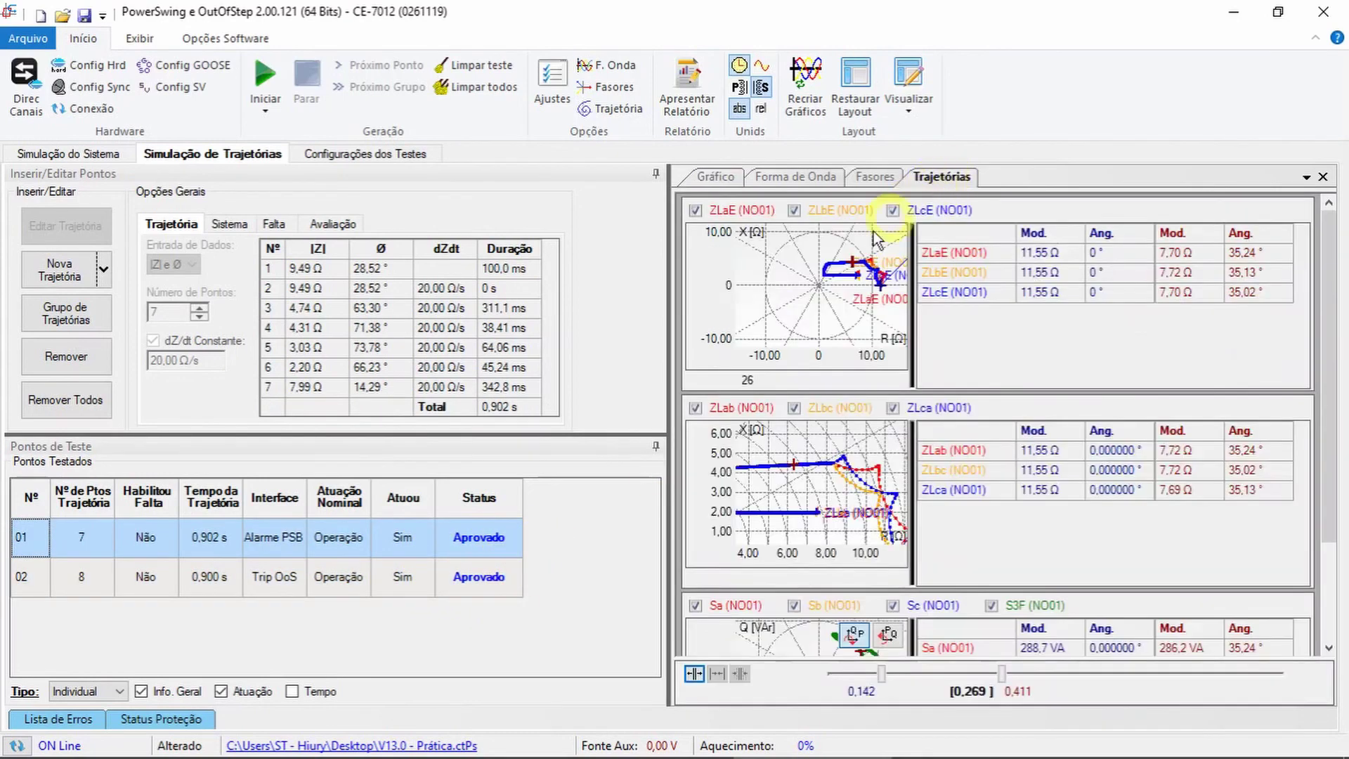
Generate the test report in Português Pt-BR with all sections included, and review it down to the trajectory simulation results.
click(666, 93)
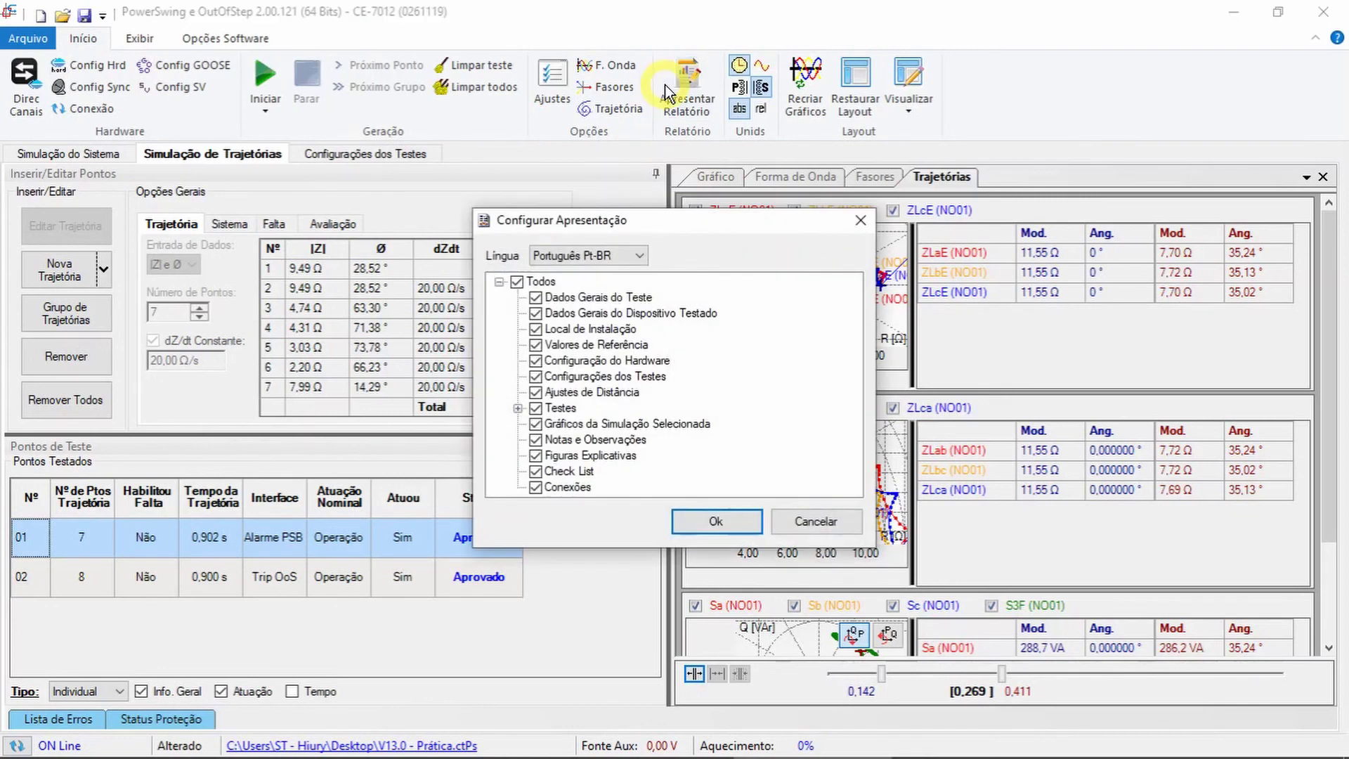
click(698, 521)
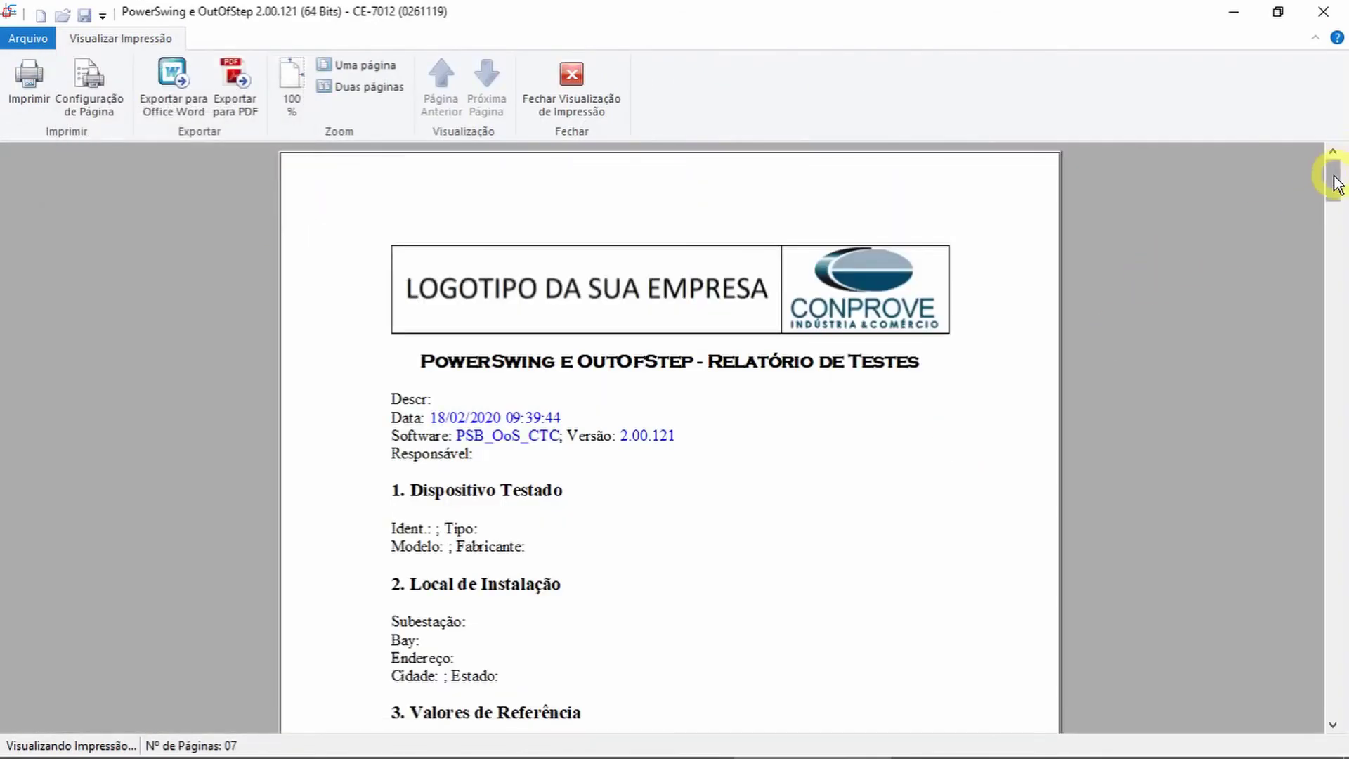
drag(1333, 171, 1342, 530)
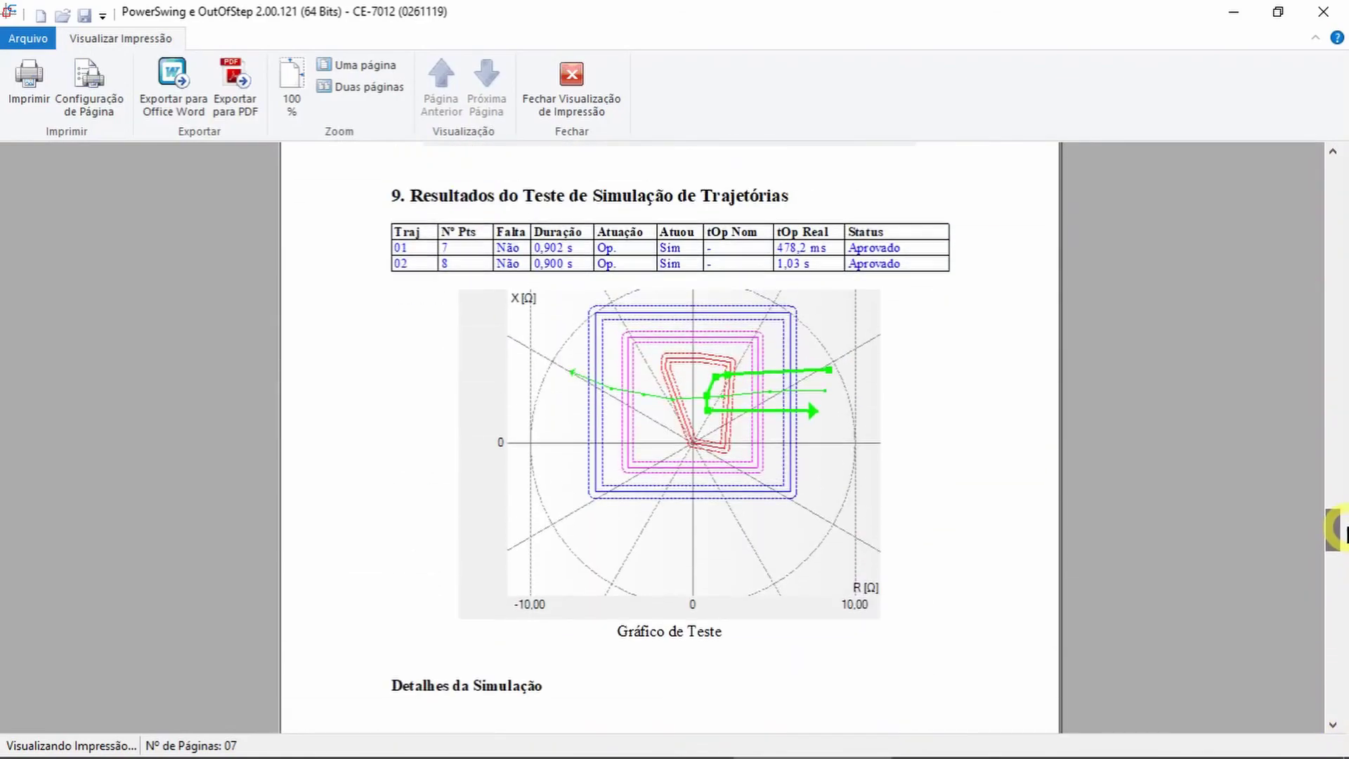